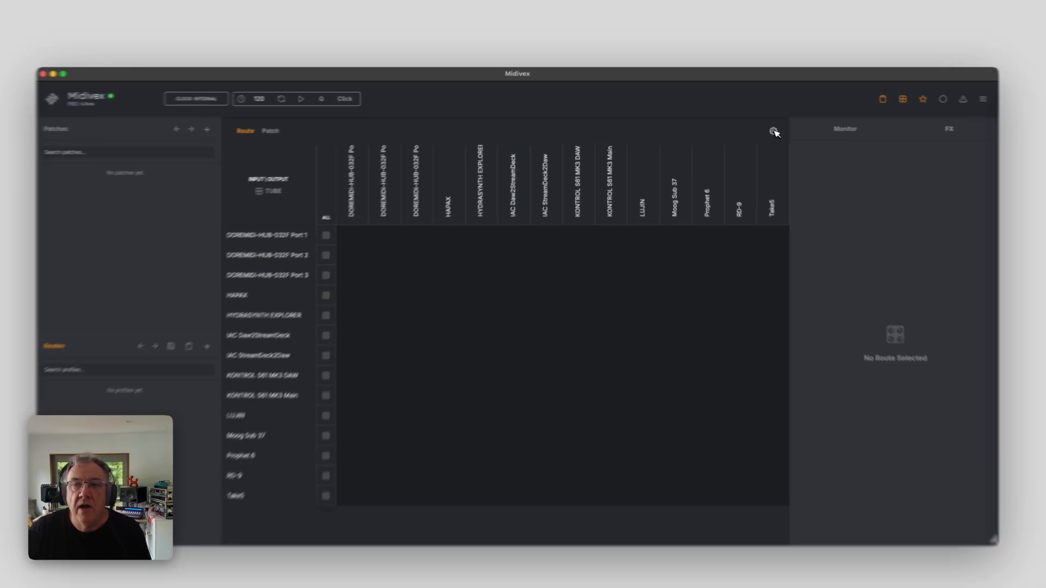
Open the device settings and alias DOREMiDi-HUB-032F Ports 1, 2 and 3 as Avonsynth, Alesis QSR and Yamaha TX81Z
{"action": "left_click", "coordinate": [774, 132]}
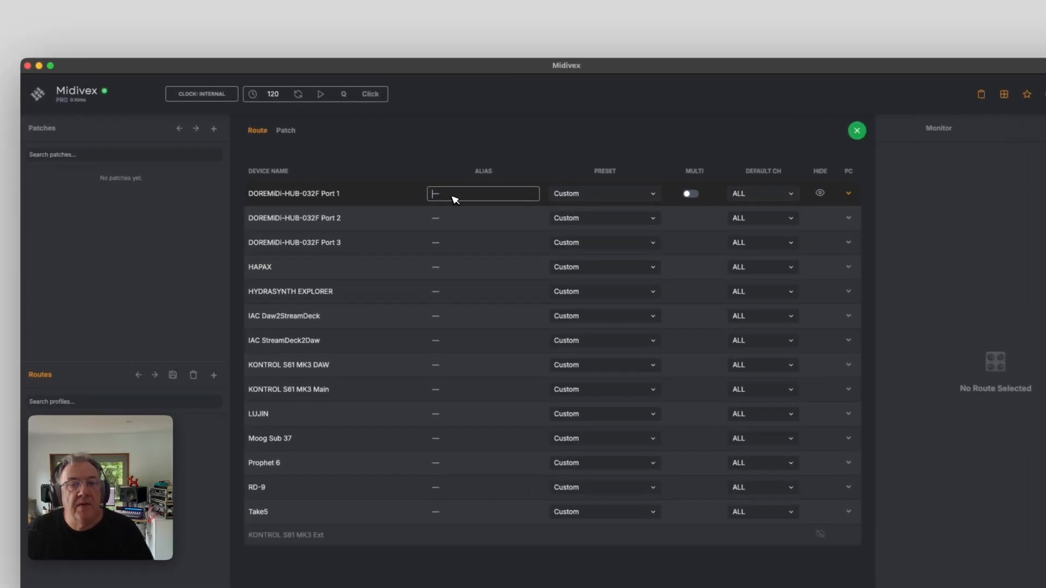
{"action": "type", "text": "Av"}
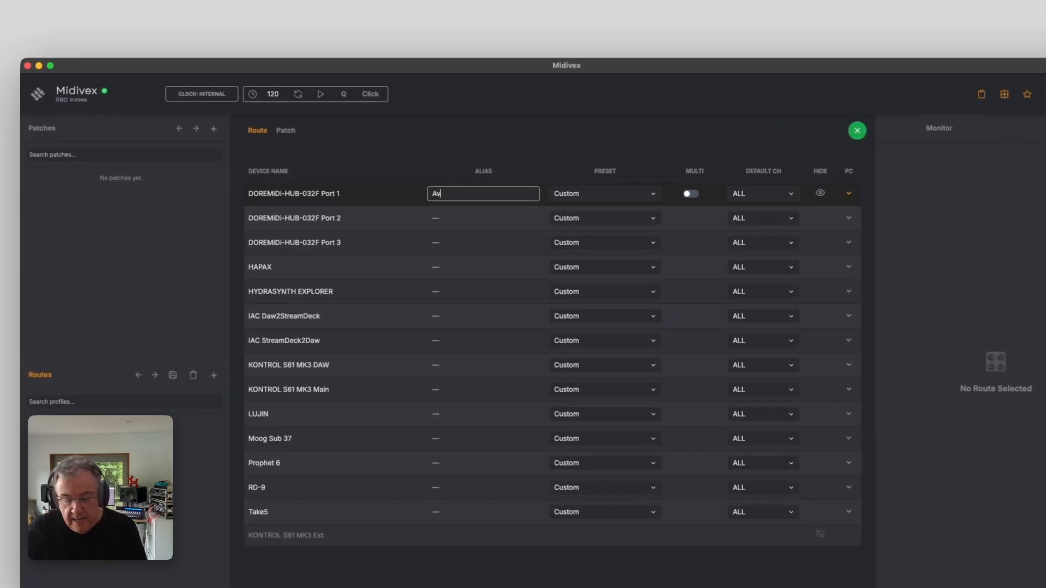
{"action": "type", "text": "onsynth"}
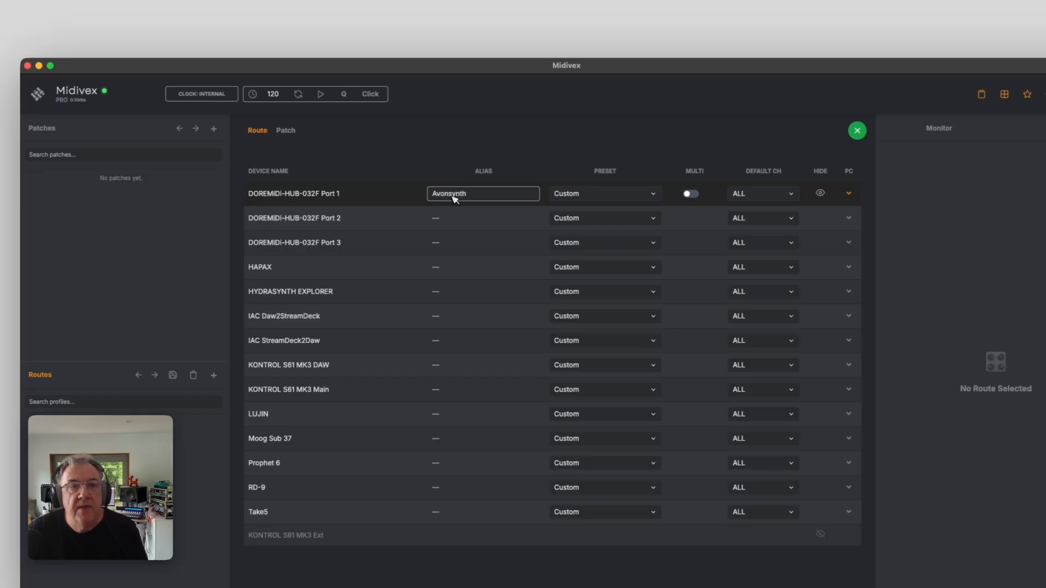
{"action": "left_click", "coordinate": [443, 216]}
{"action": "type", "text": "A"}
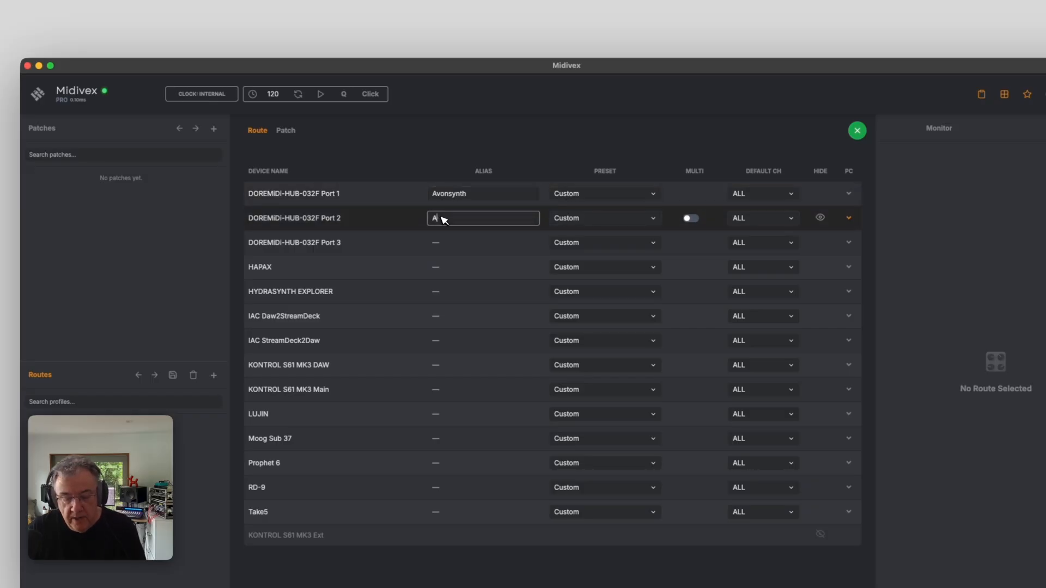
{"action": "type", "text": "lesis QSR"}
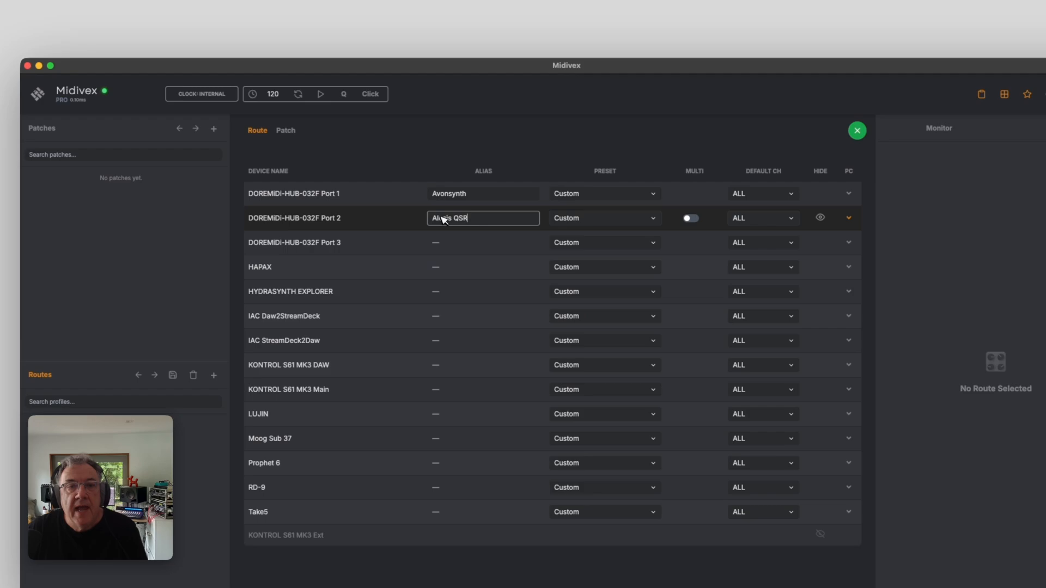
{"action": "left_click", "coordinate": [445, 245]}
{"action": "type", "text": "Yamaha TX"}
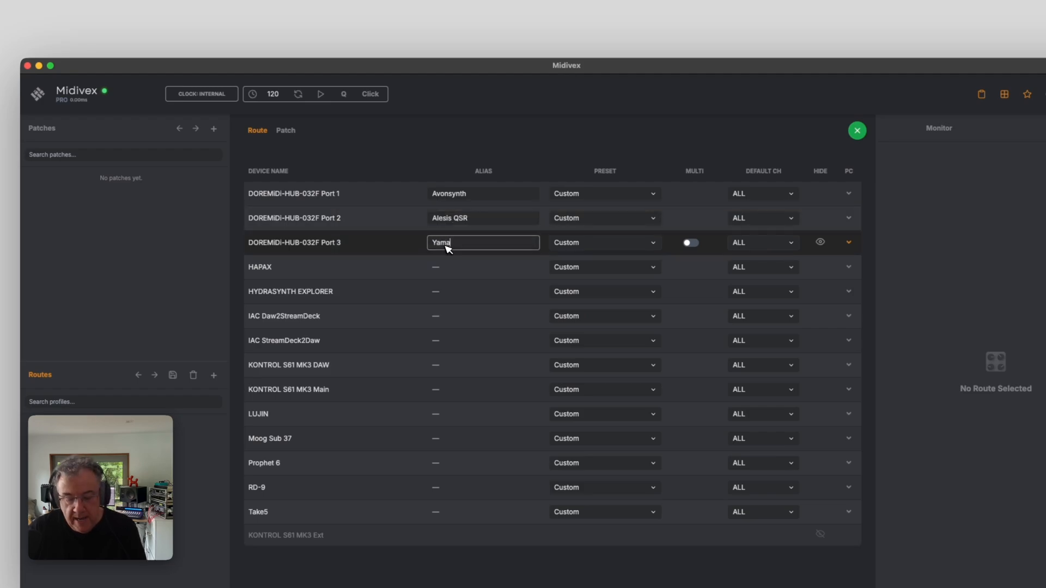
{"action": "type", "text": "81Z"}
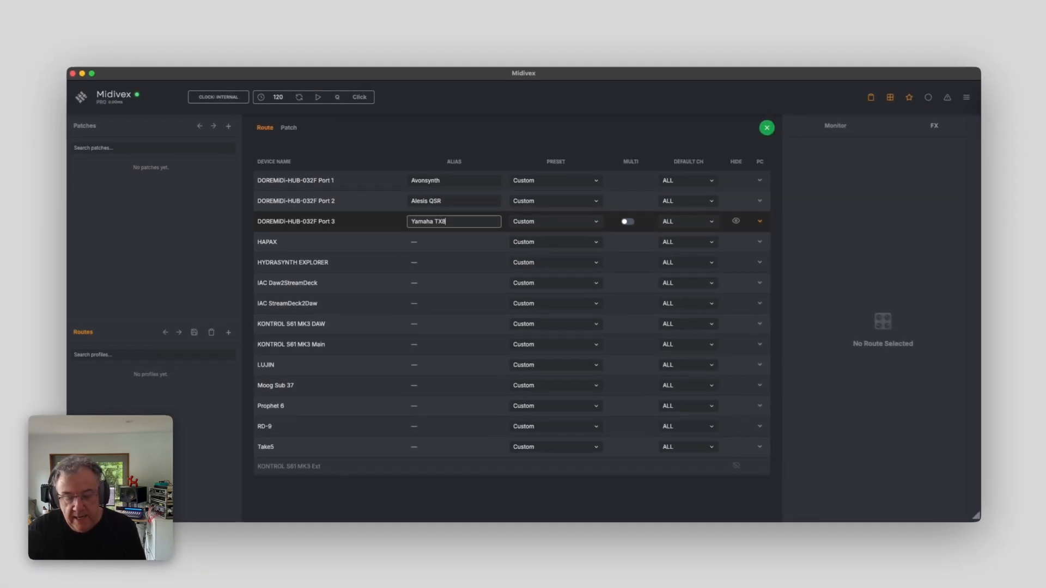
Give the HYDRASYNTH EXPLORER device the alias Hydrasynth
{"action": "left_click", "coordinate": [432, 261]}
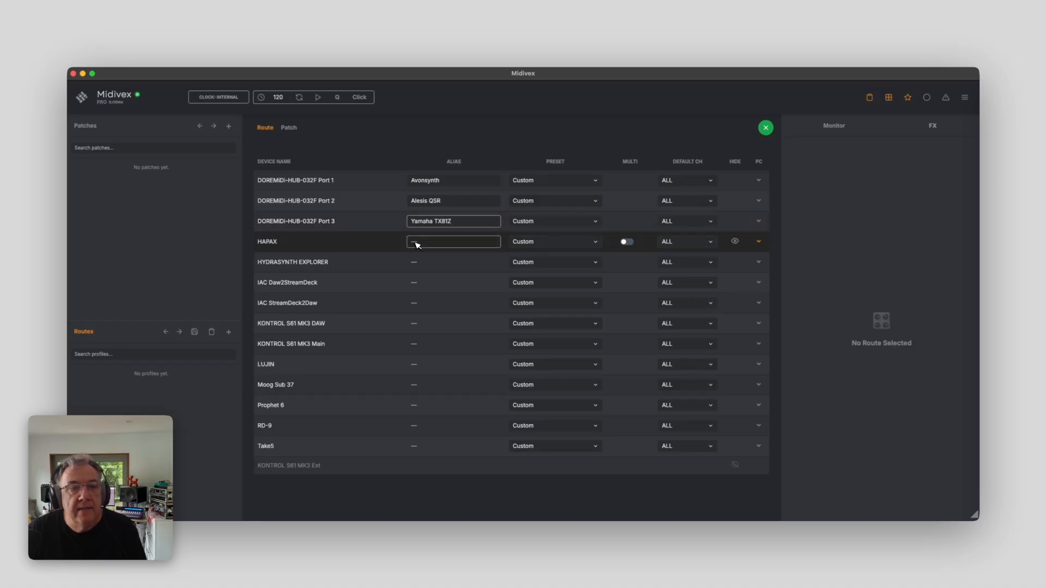
{"action": "left_click", "coordinate": [424, 264]}
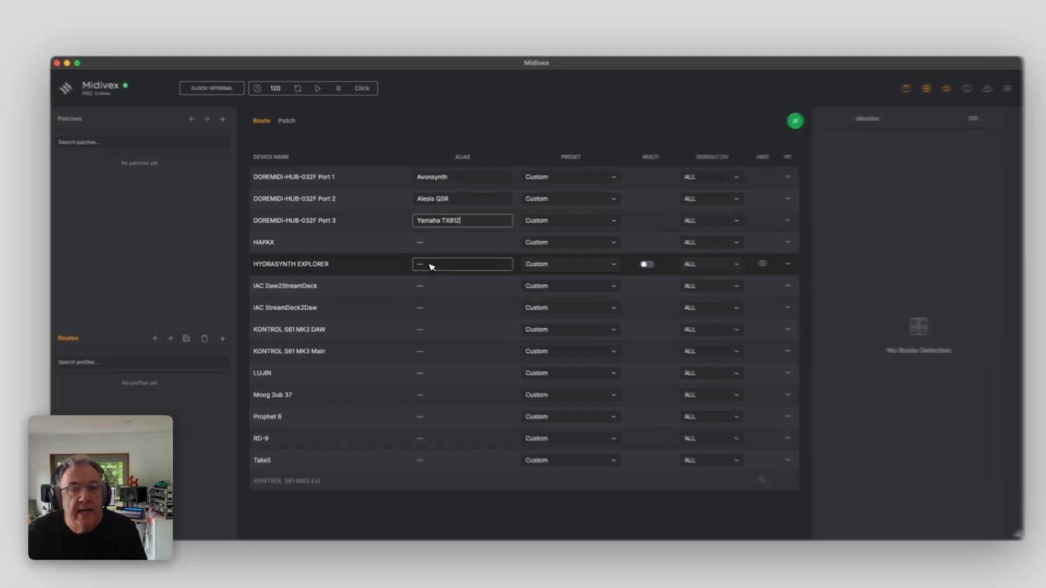
{"action": "type", "text": "Hydrasynth"}
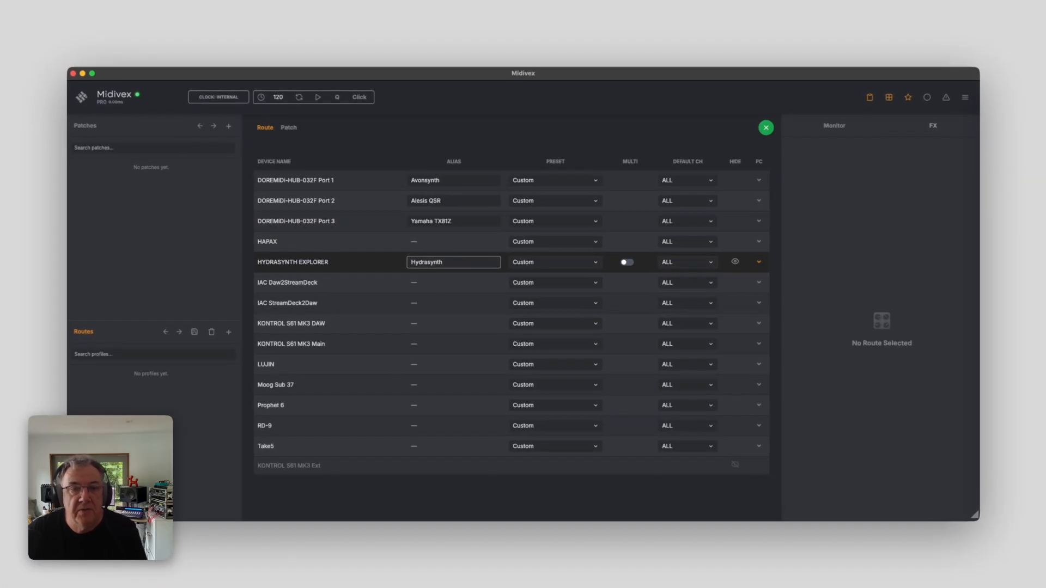
Hide the unused devices IAC Daw2StreamDeck, IAC StreamDeck2Daw and KONTROL S61 MK3 DAW
{"action": "left_click", "coordinate": [421, 280]}
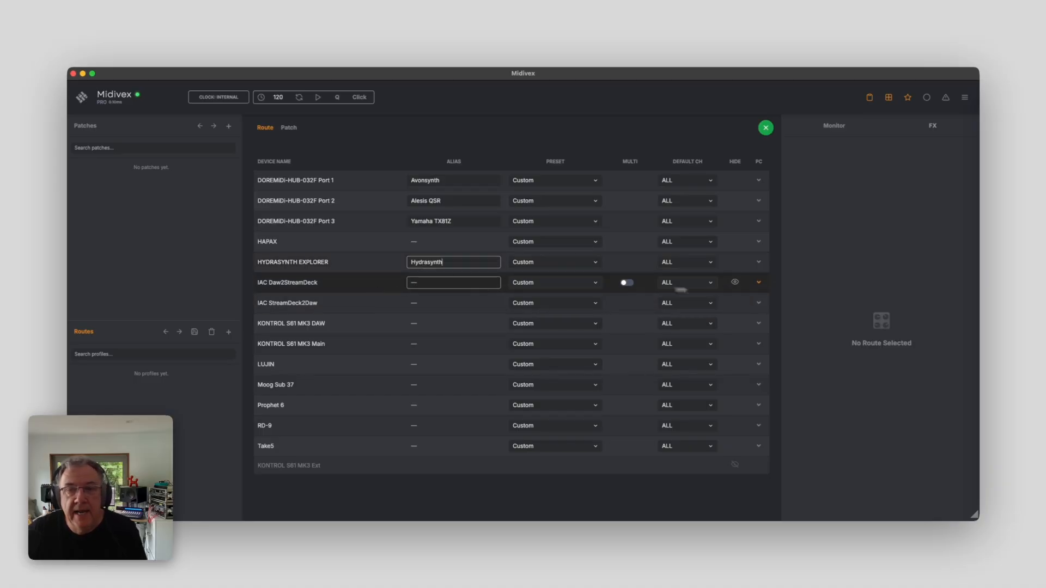
{"action": "left_click", "coordinate": [735, 282]}
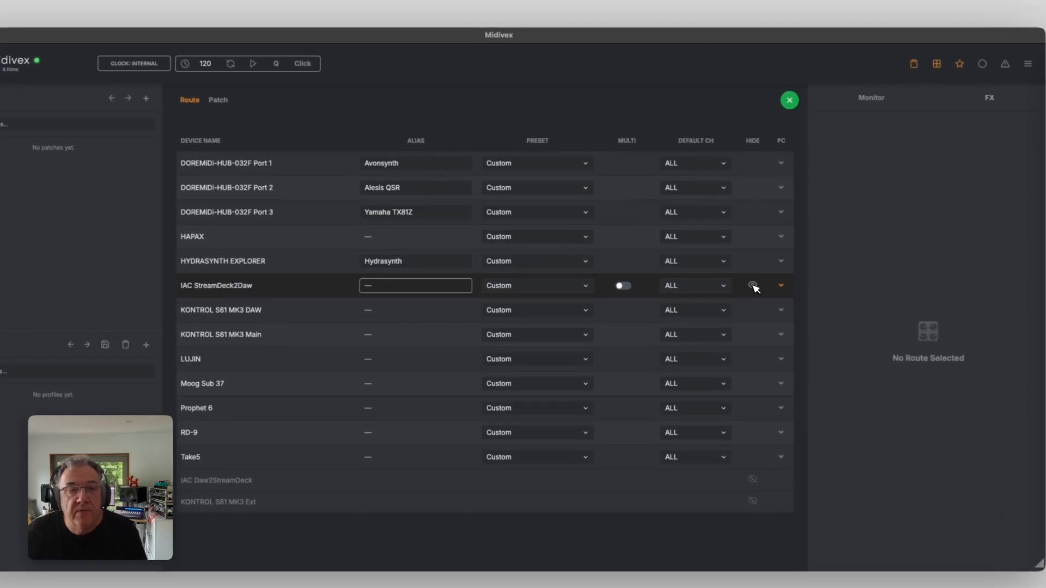
{"action": "left_click", "coordinate": [754, 286]}
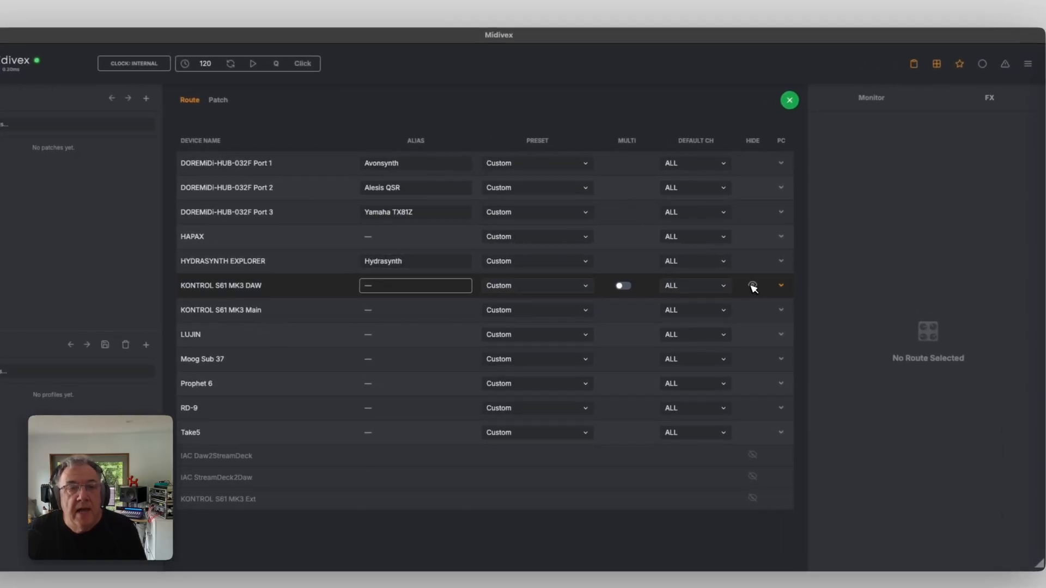
{"action": "left_click", "coordinate": [753, 286]}
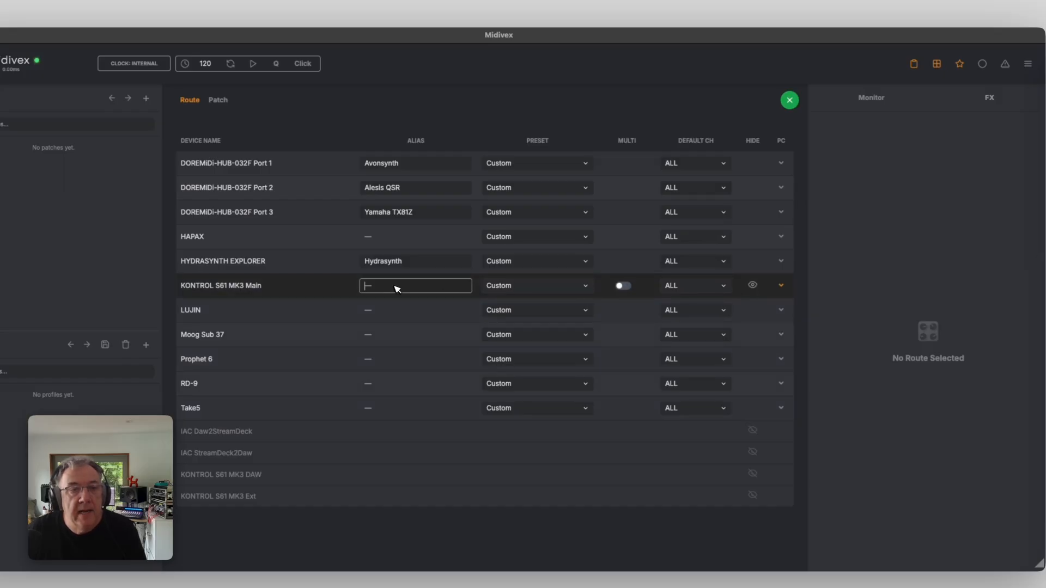
Alias KONTROL S61 MK3 Main as NI MK3 Keyboard, Moog Sub 37 as Moog, and Prophet 6 as Prophet
{"action": "type", "text": "NI MK"}
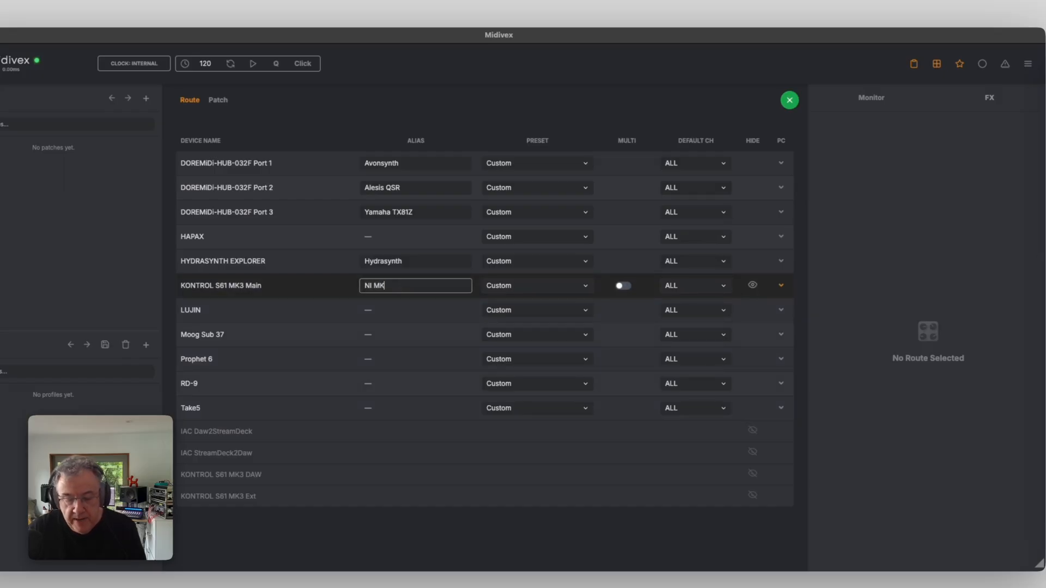
{"action": "type", "text": "3 Keyboard"}
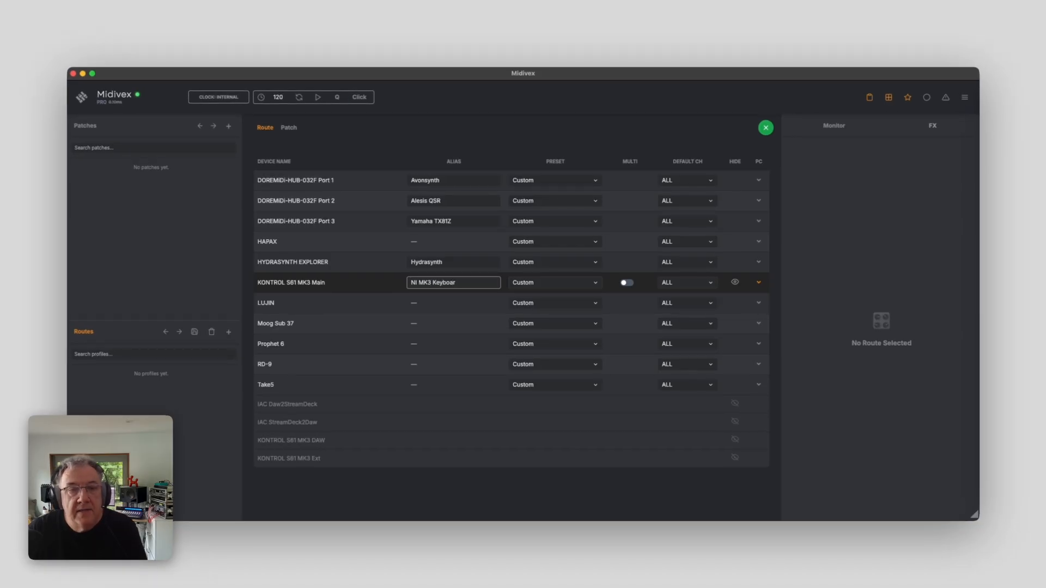
{"action": "left_click", "coordinate": [426, 323]}
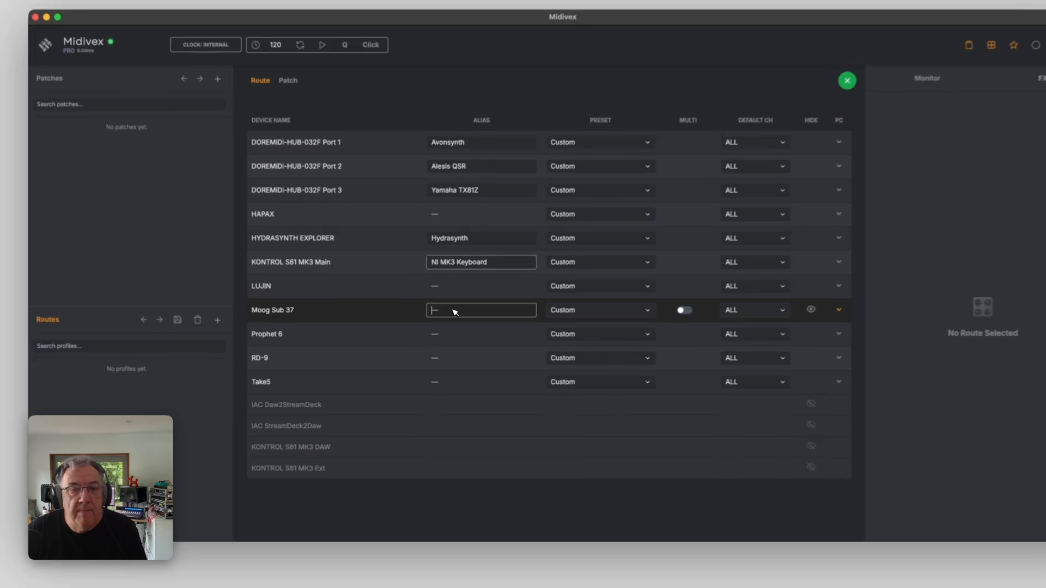
{"action": "type", "text": "Moog"}
{"action": "left_click", "coordinate": [437, 326]}
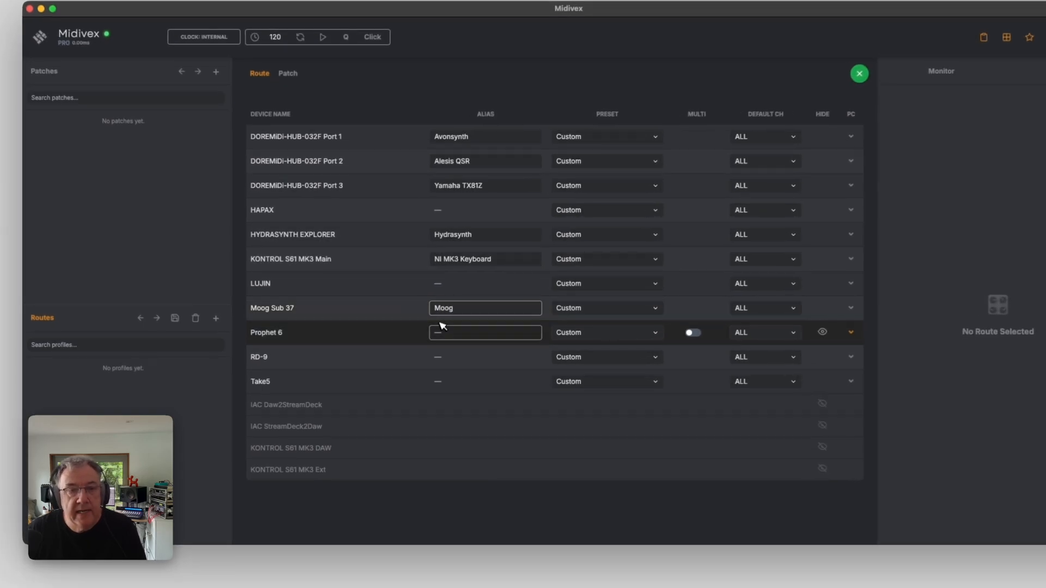
{"action": "type", "text": "Prophet"}
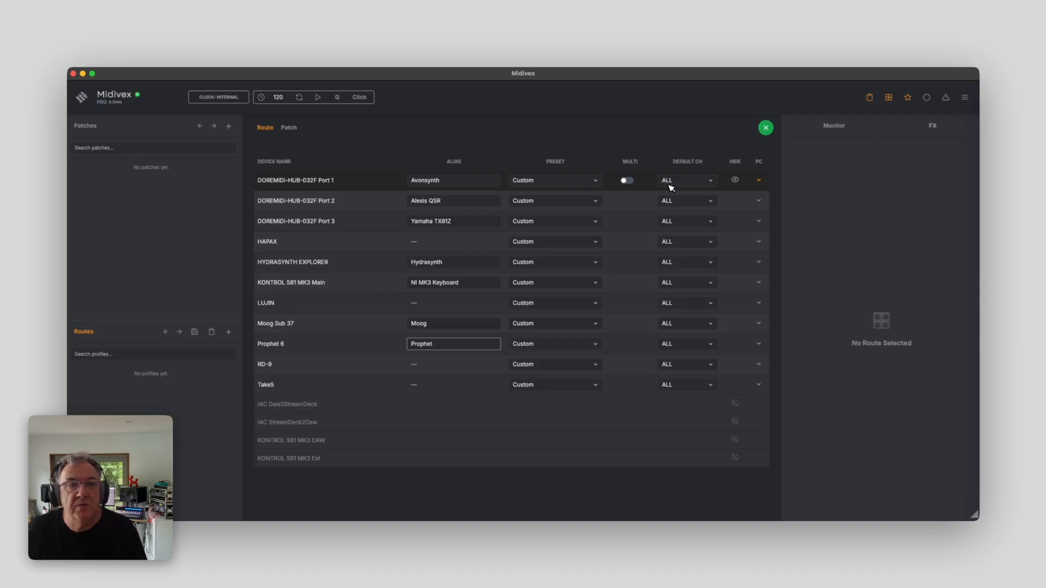
Set the default channels of Avonsynth to Ch 2, Yamaha TX81Z to Ch 6 and Hydrasynth to Ch 5
{"action": "left_click", "coordinate": [689, 184]}
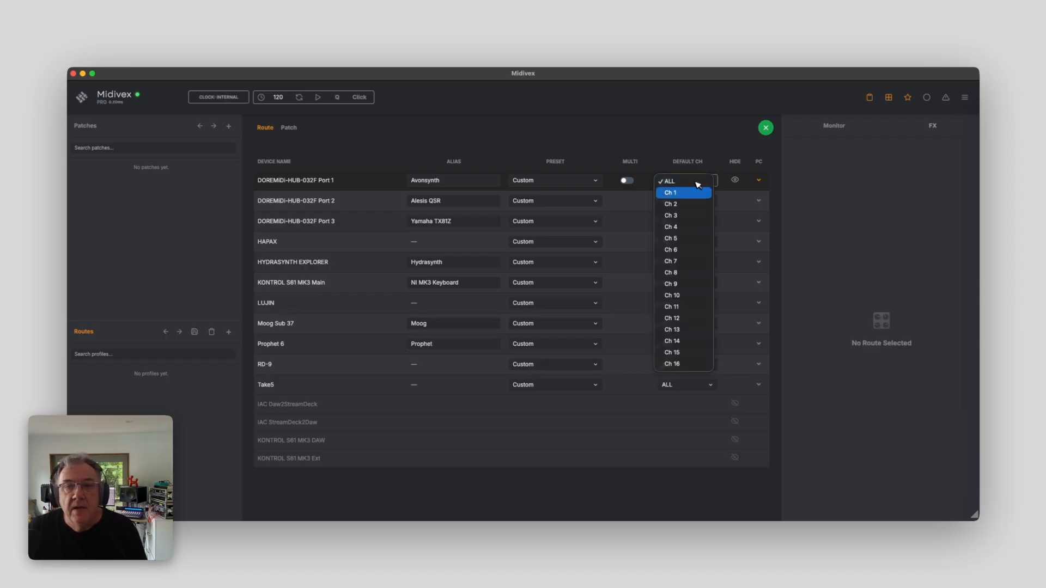
{"action": "left_click", "coordinate": [689, 202]}
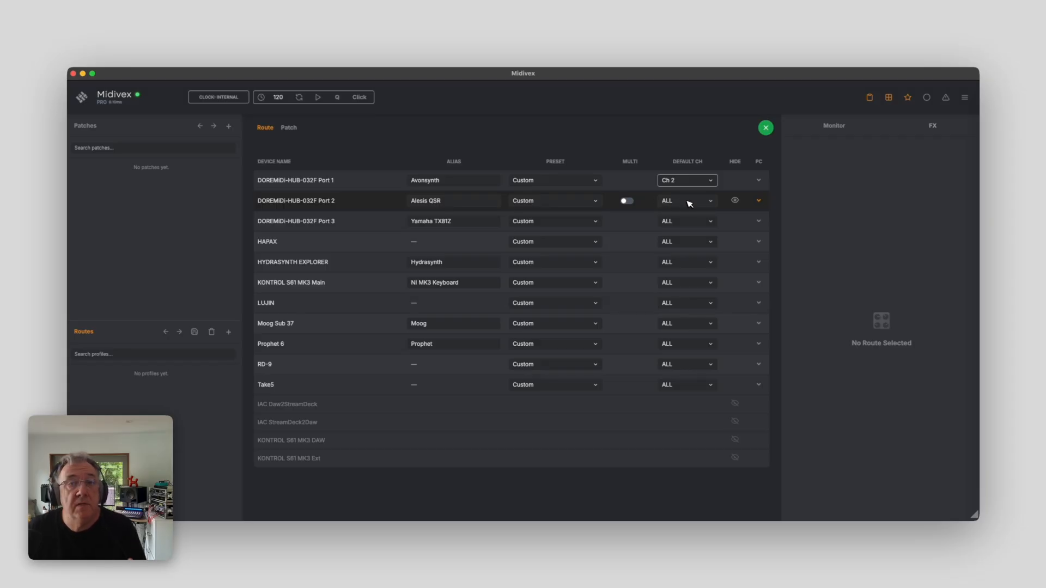
{"action": "left_click", "coordinate": [684, 222]}
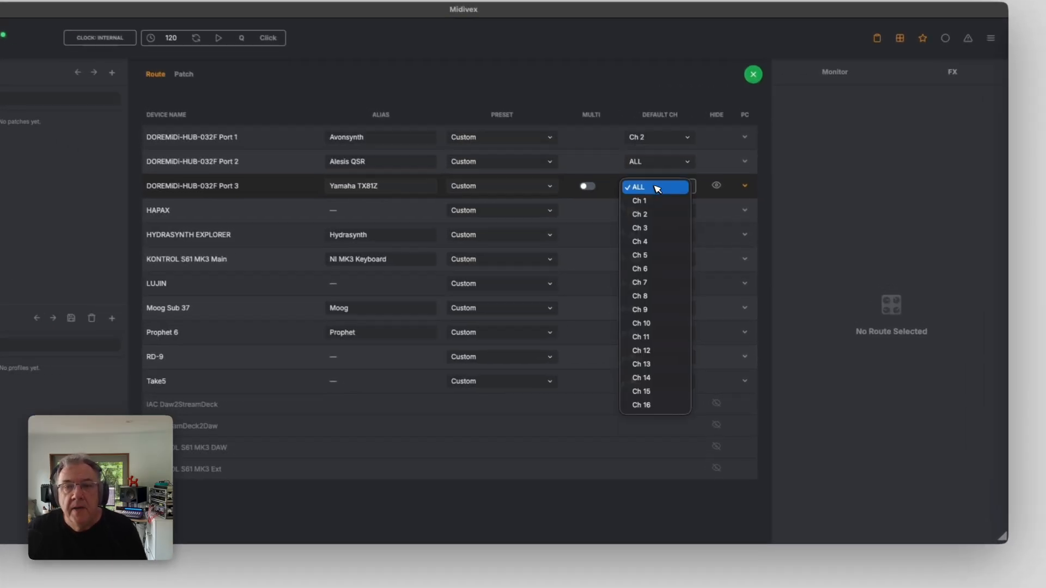
{"action": "left_click", "coordinate": [653, 268]}
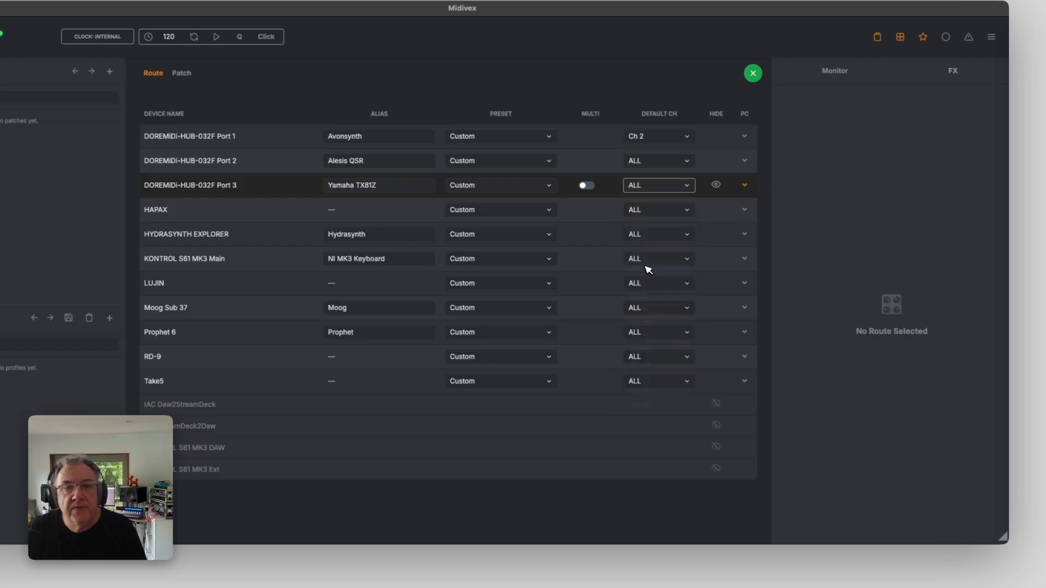
{"action": "left_click", "coordinate": [659, 234]}
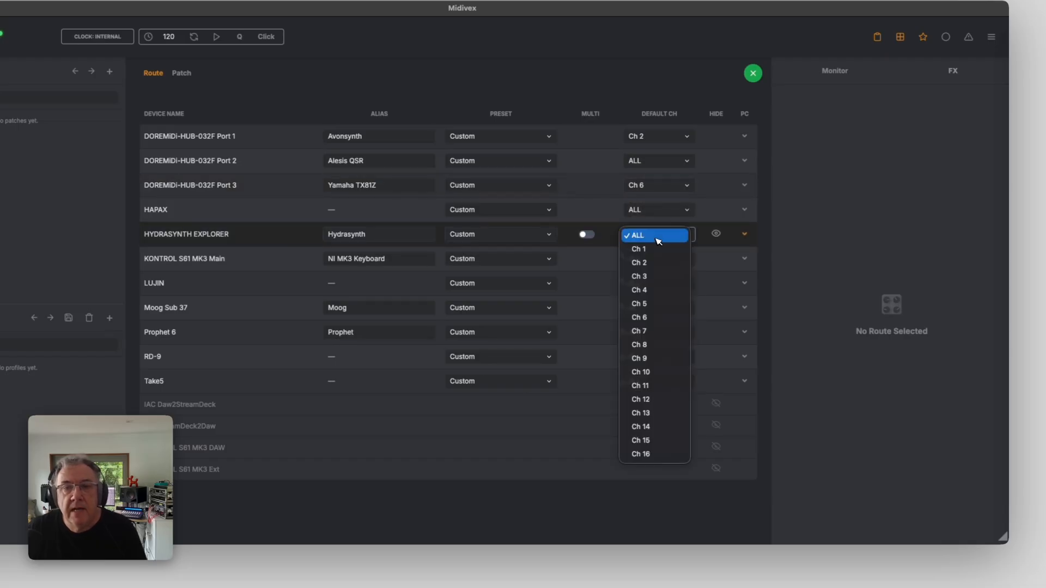
{"action": "left_click", "coordinate": [650, 303]}
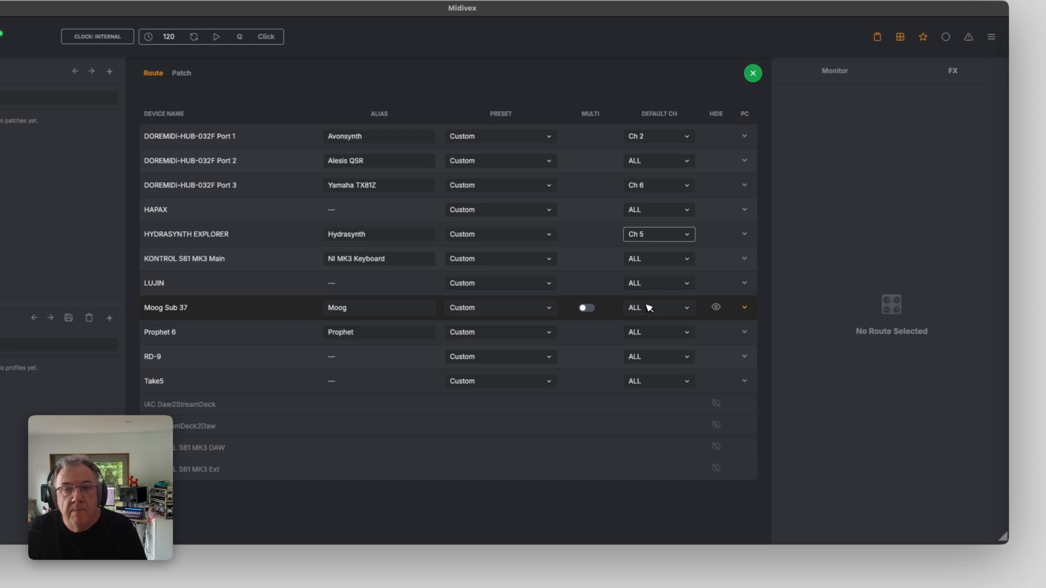
Set the default channels of Moog to Ch 4, Prophet to Ch 1, RD-9 to Ch 10 and Take5 to Ch 3
{"action": "left_click", "coordinate": [646, 308]}
{"action": "left_click", "coordinate": [645, 364]}
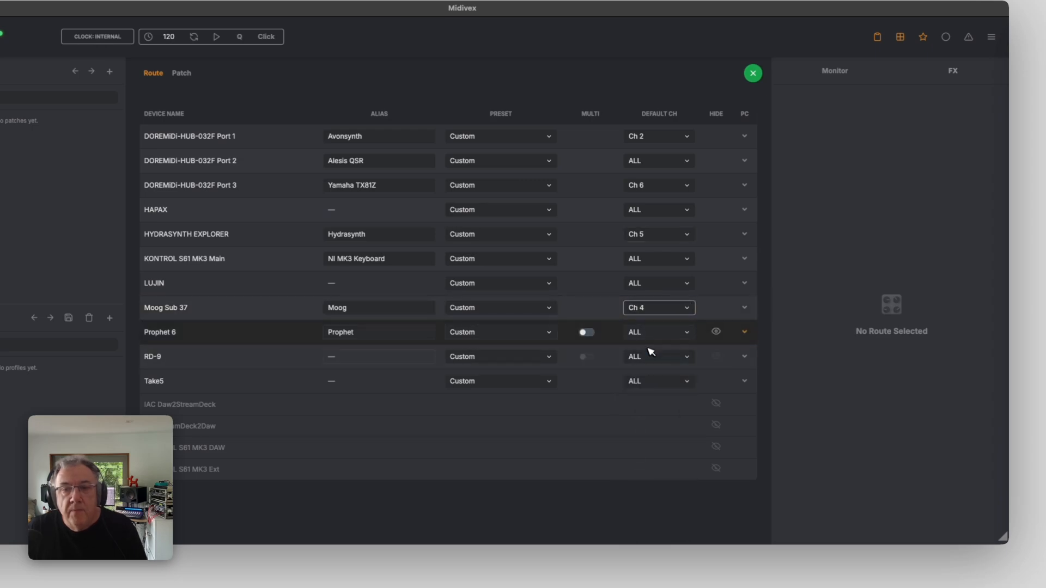
{"action": "left_click", "coordinate": [647, 334]}
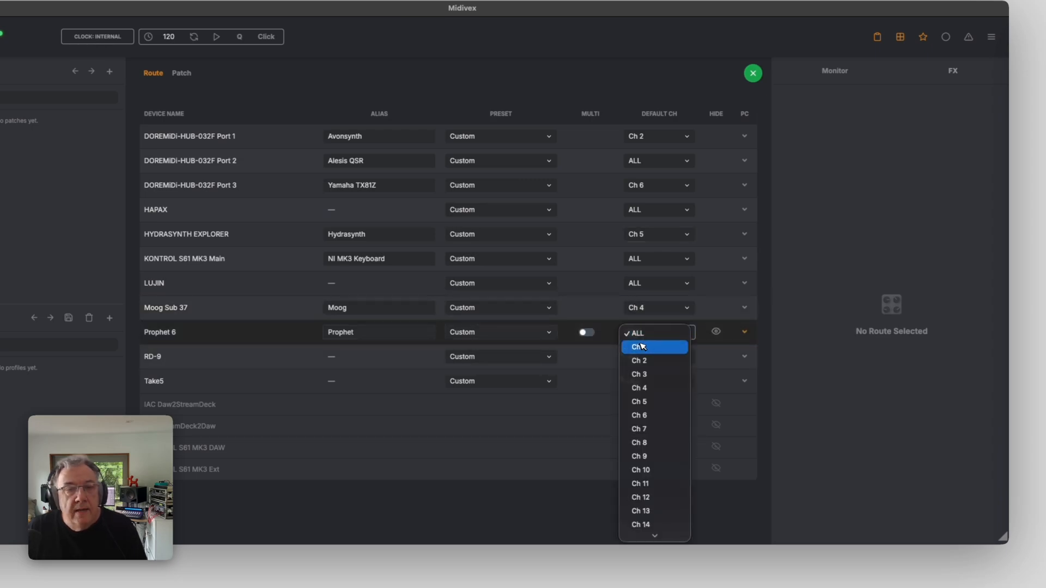
{"action": "left_click", "coordinate": [644, 347]}
{"action": "left_click", "coordinate": [646, 360]}
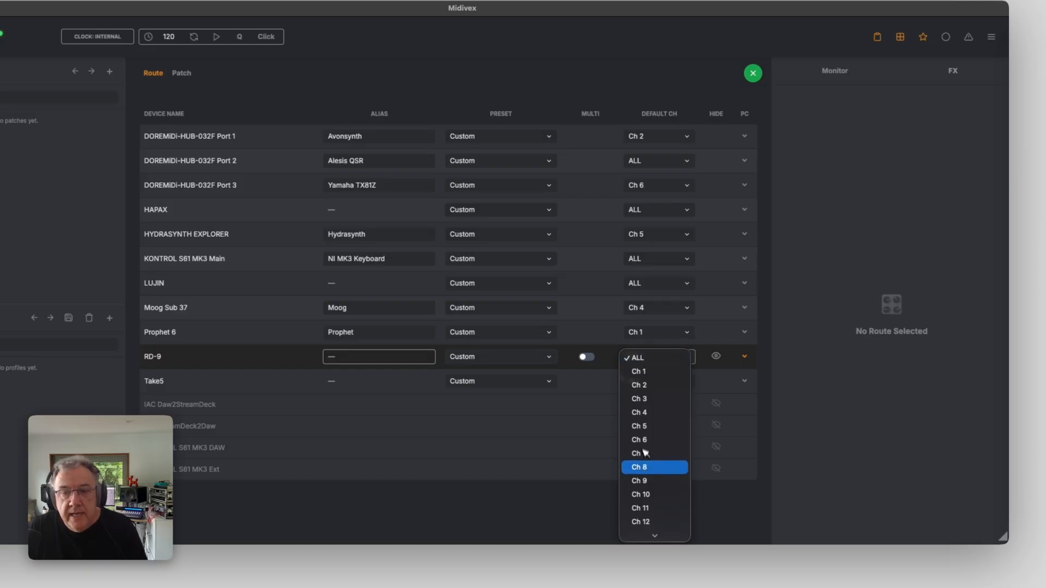
{"action": "left_click", "coordinate": [642, 495]}
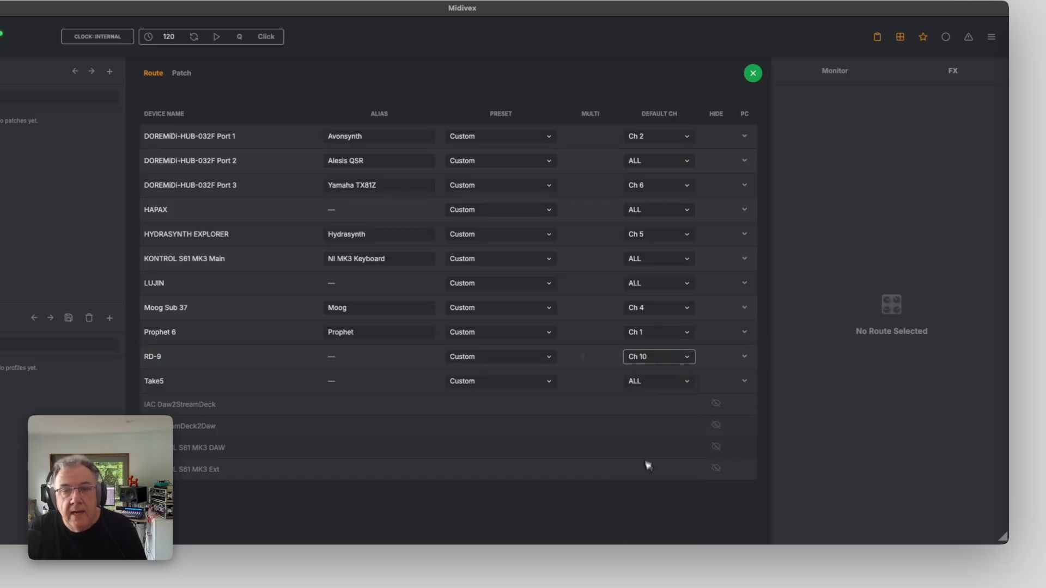
{"action": "left_click", "coordinate": [645, 383]}
{"action": "left_click", "coordinate": [644, 423]}
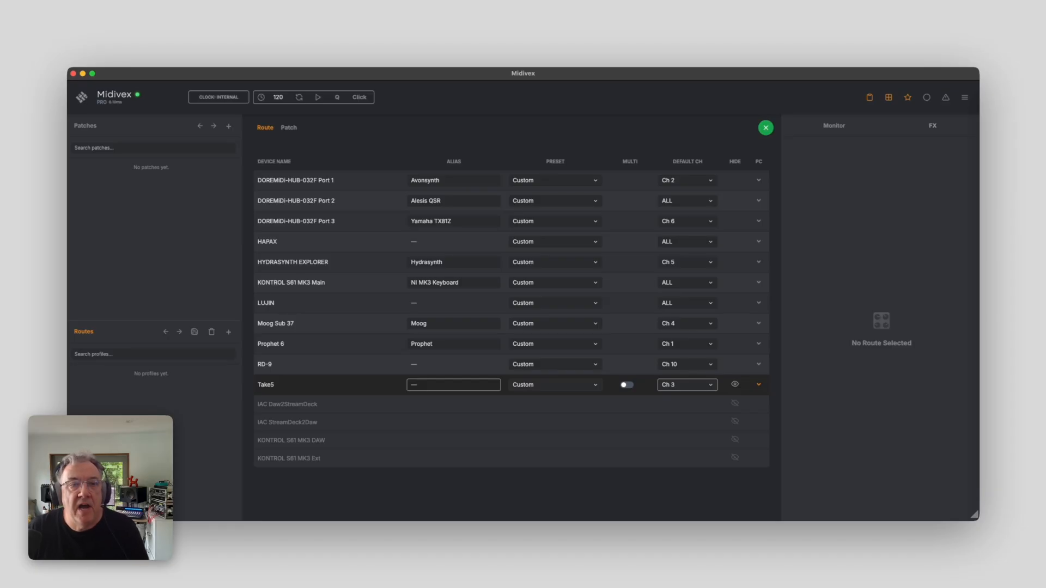
Assign the QSR synth preset to the Alesis QSR and the TX81Z preset to the Yamaha TX81Z
{"action": "left_click", "coordinate": [596, 202]}
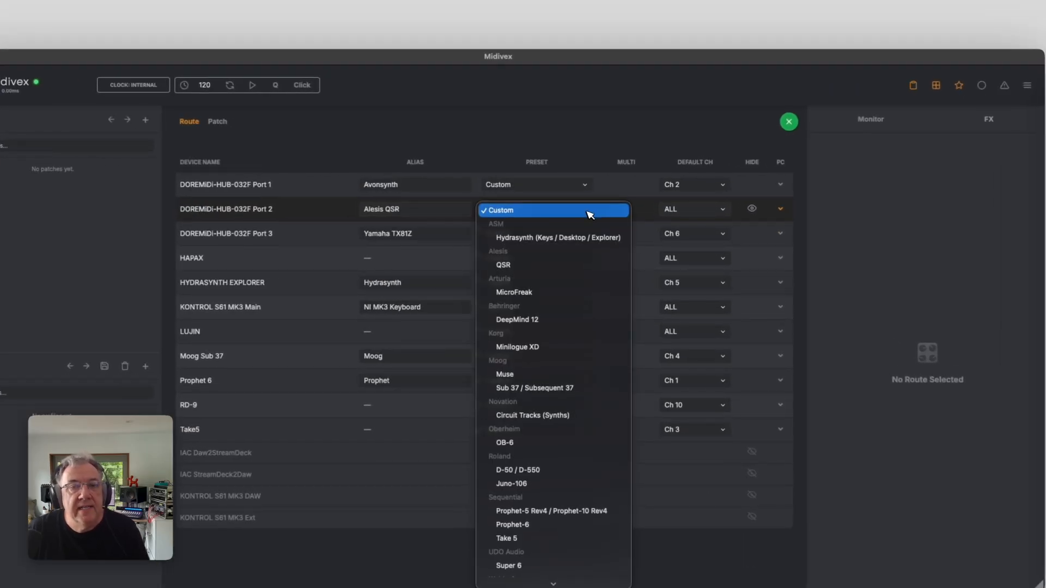
{"action": "left_click", "coordinate": [565, 268]}
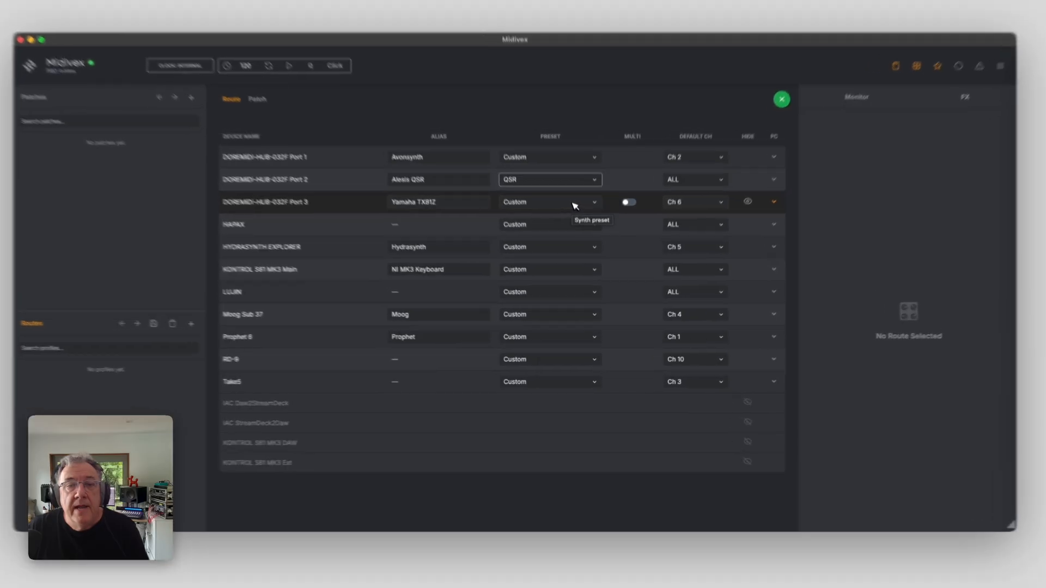
{"action": "left_click", "coordinate": [577, 222]}
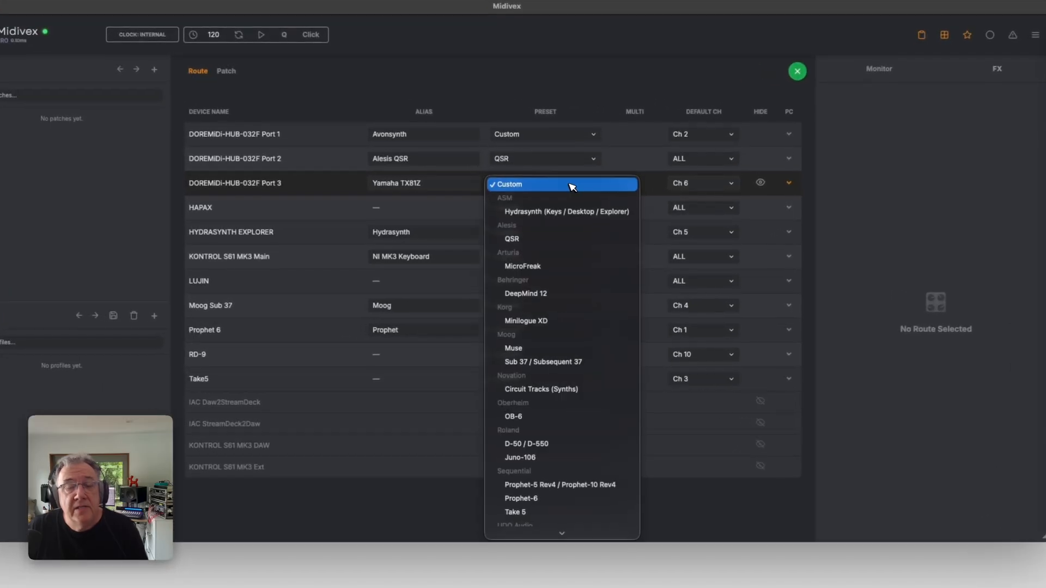
{"action": "scroll", "coordinate": [572, 305], "scroll_direction": "down", "scroll_amount": 3}
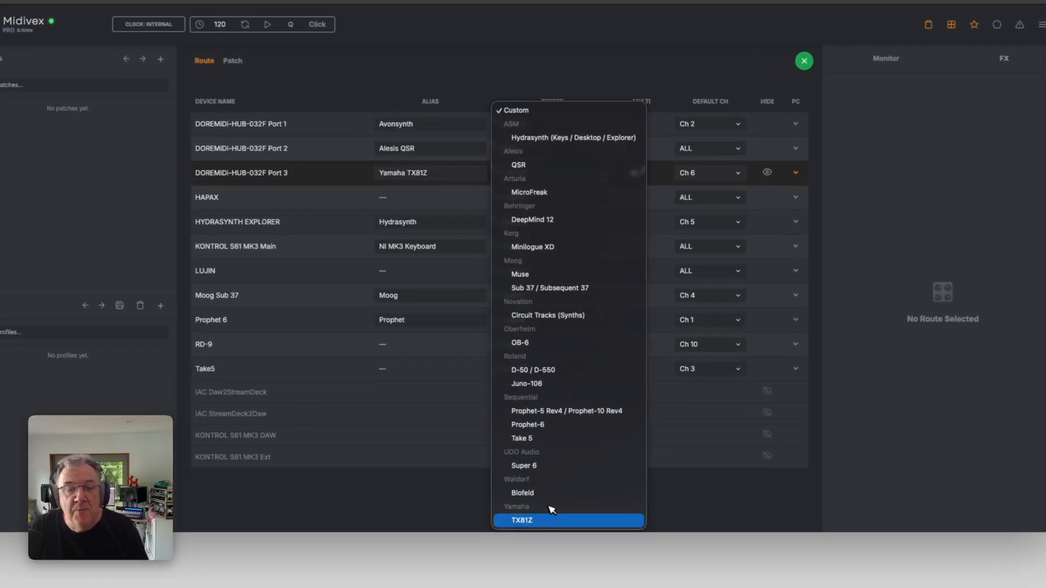
{"action": "left_click", "coordinate": [548, 518]}
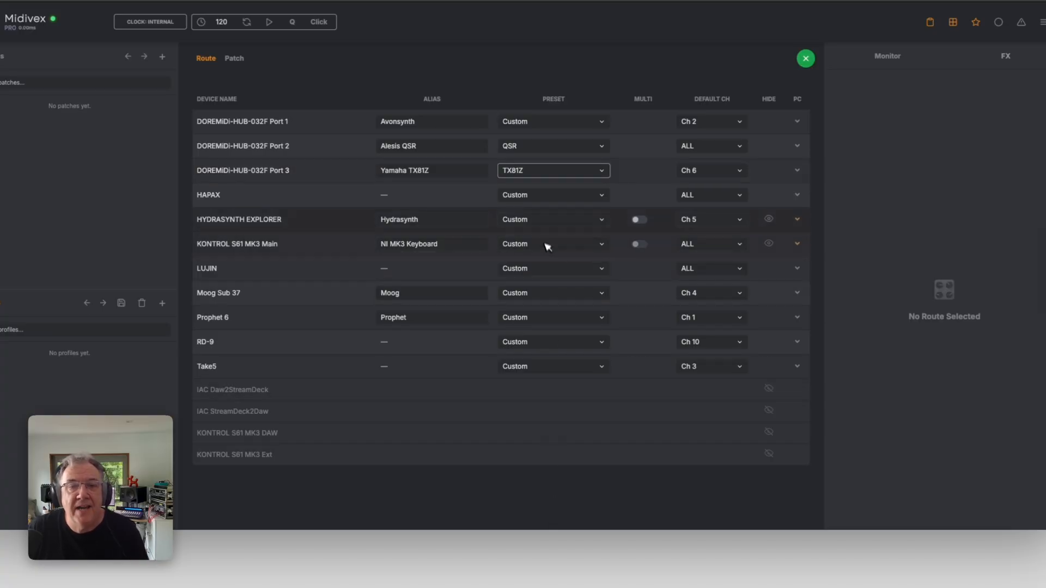
Assign the Hydrasynth (Keys / Desktop / Explorer) preset to the Hydrasynth and the Sub 37 / Subsequent 37 preset to the Moog
{"action": "left_click", "coordinate": [545, 221]}
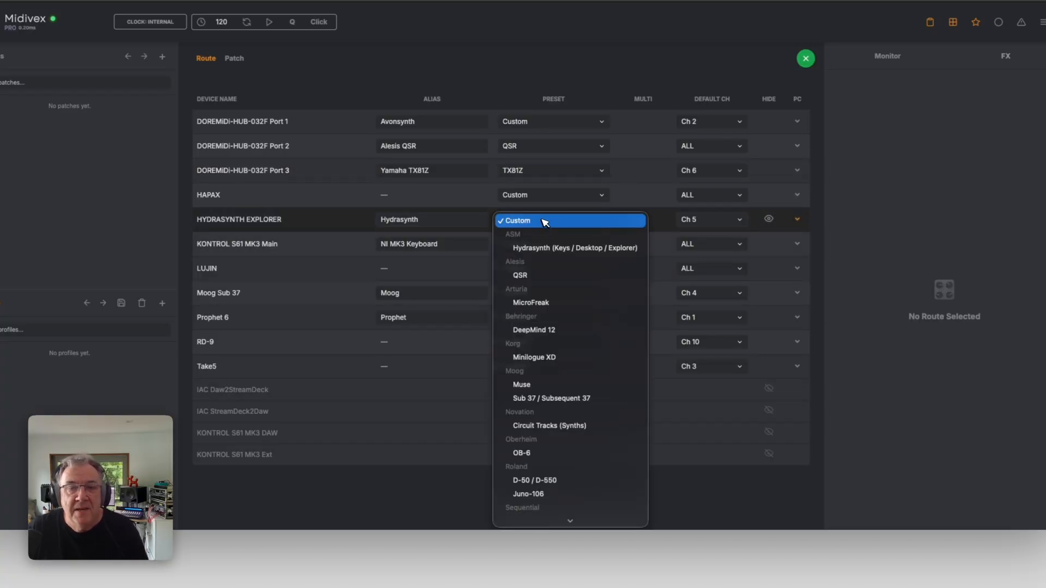
{"action": "left_click", "coordinate": [543, 248]}
{"action": "left_click", "coordinate": [536, 297]}
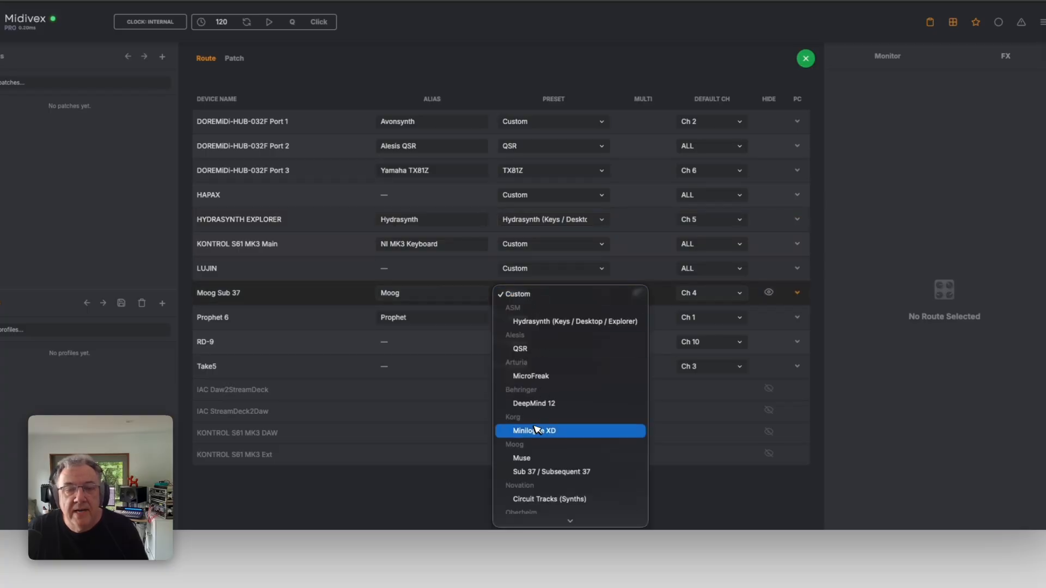
{"action": "left_click", "coordinate": [537, 472]}
Assign the Prophet-6 preset to the Prophet and the Take 5 preset to the Take5
{"action": "left_click", "coordinate": [541, 320]}
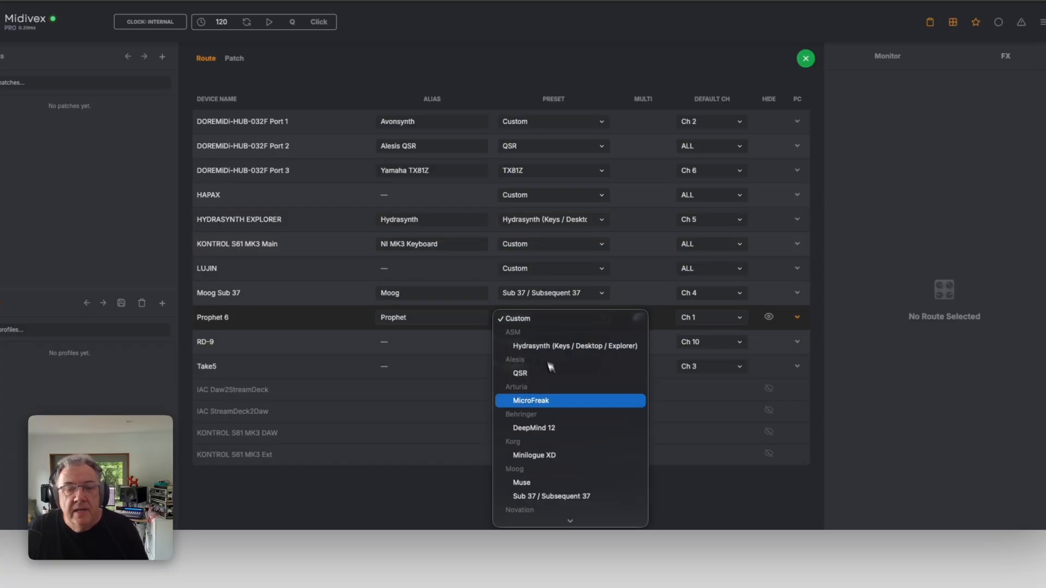
{"action": "scroll", "coordinate": [550, 397], "scroll_direction": "down", "scroll_amount": 5}
{"action": "left_click", "coordinate": [542, 423]}
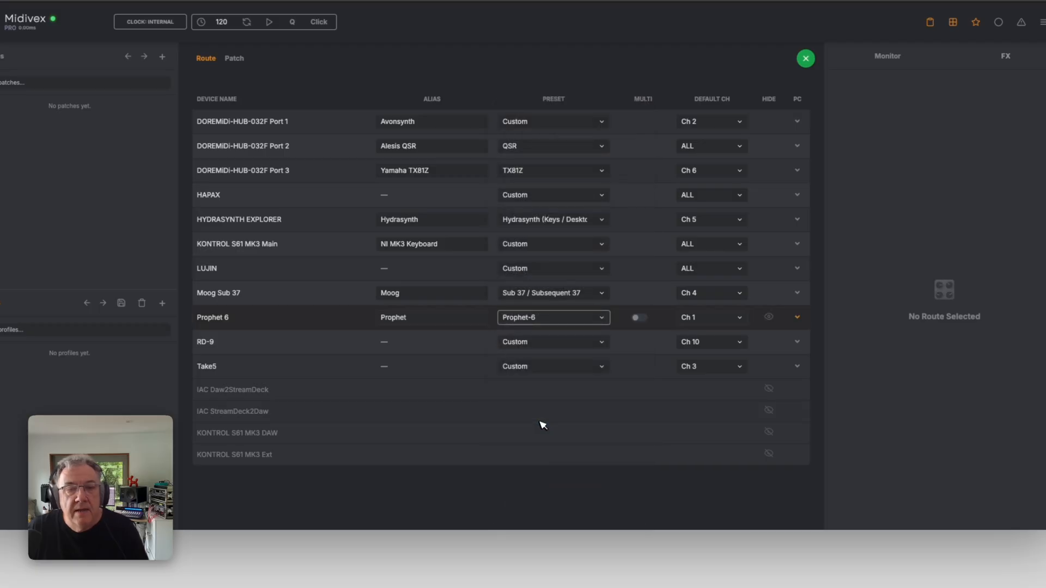
{"action": "left_click", "coordinate": [542, 367]}
{"action": "scroll", "coordinate": [545, 414], "scroll_direction": "down", "scroll_amount": 5}
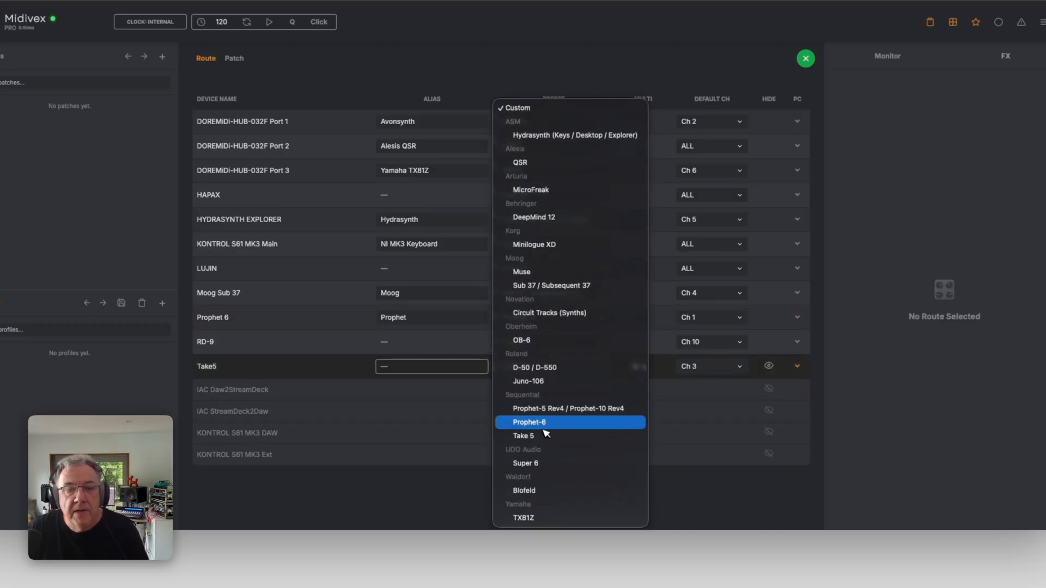
{"action": "left_click", "coordinate": [540, 437]}
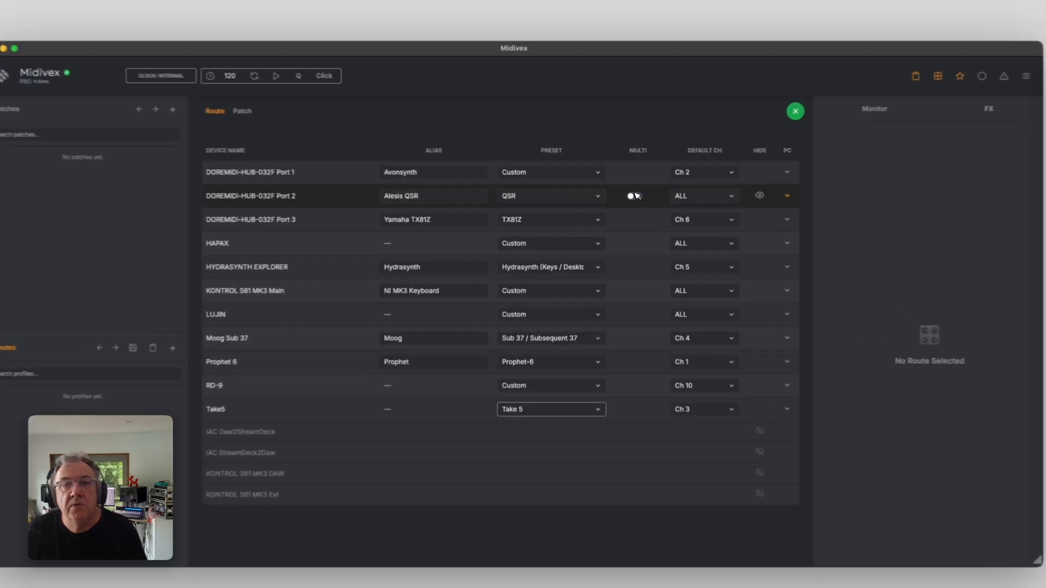
Enable multi mode for the Alesis QSR and set its first part to Ch 10 with the alias Alesis QSR Ch 10
{"action": "left_click", "coordinate": [626, 201]}
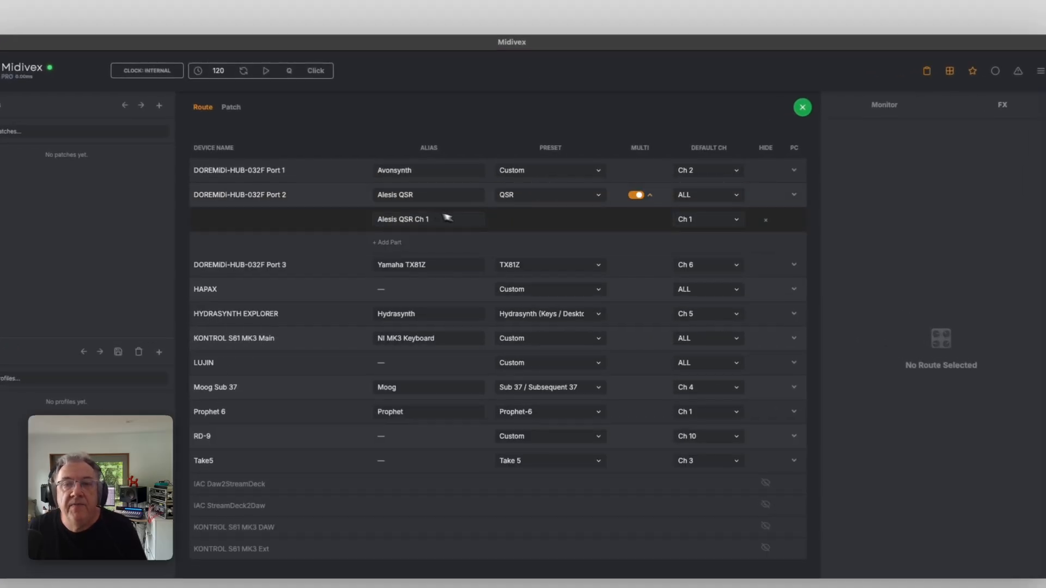
{"action": "left_click", "coordinate": [706, 219]}
{"action": "left_click", "coordinate": [691, 343]}
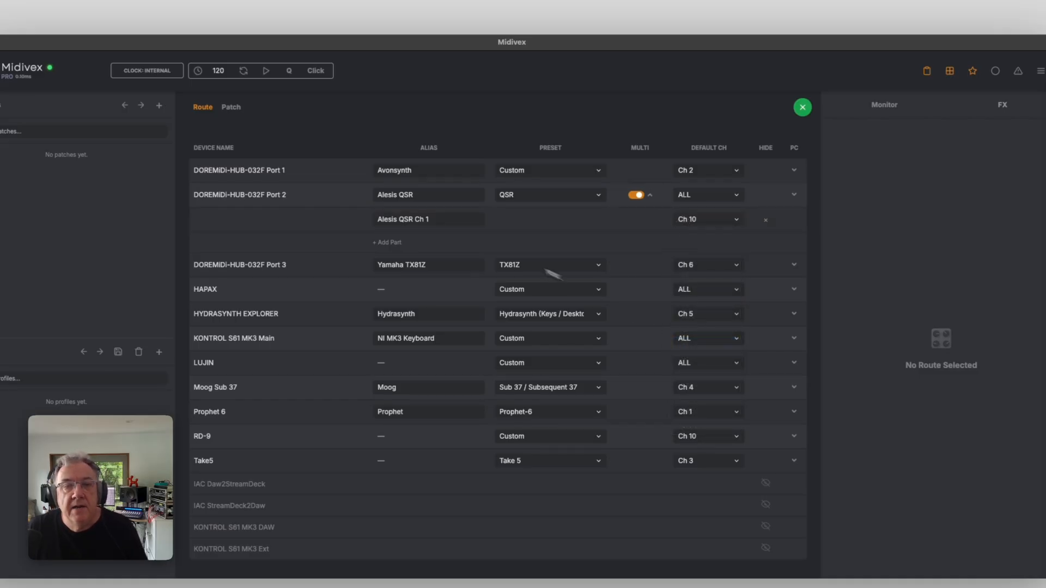
{"action": "left_click", "coordinate": [436, 220]}
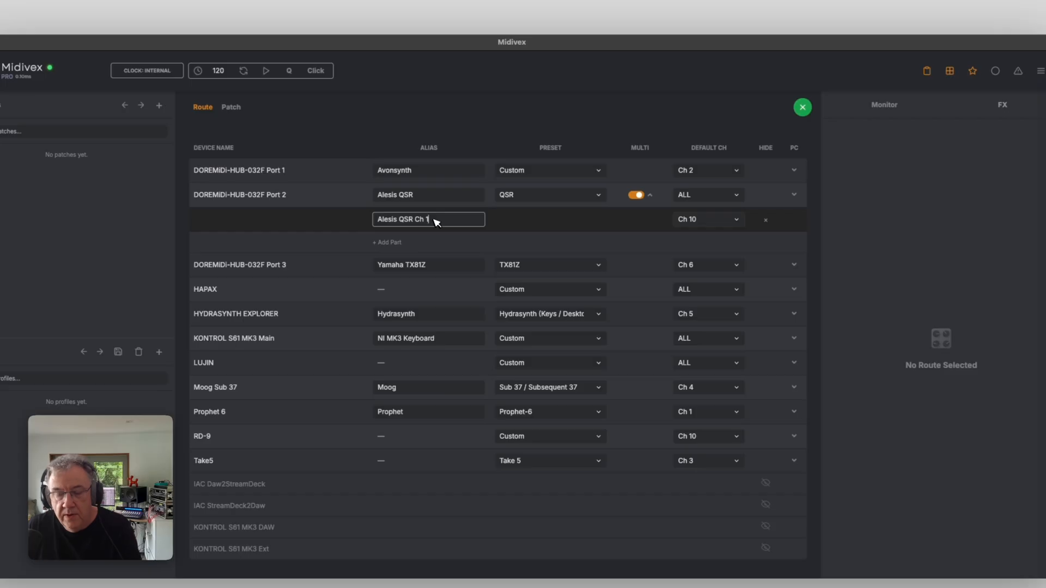
{"action": "type", "text": "0"}
Add Ch 11 and Ch 12 parts to the Alesis QSR and close the device settings
{"action": "left_click", "coordinate": [391, 242]}
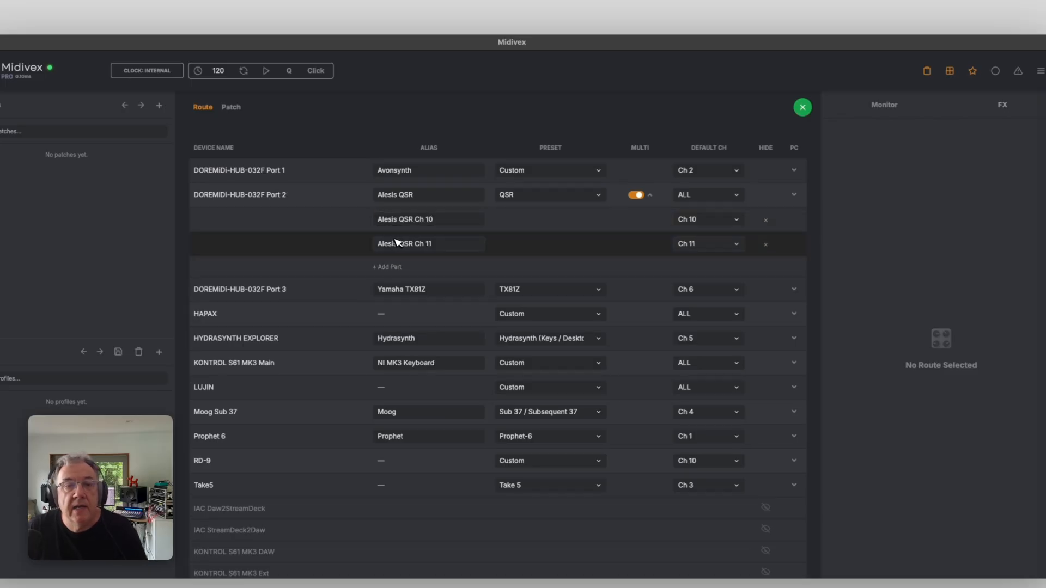
{"action": "left_click", "coordinate": [392, 267]}
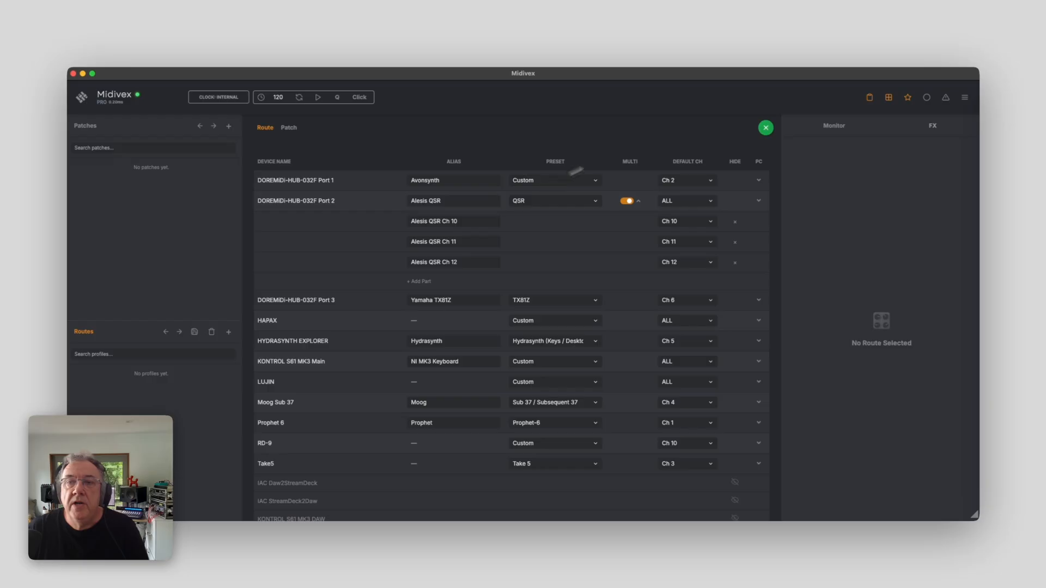
{"action": "left_click", "coordinate": [765, 128]}
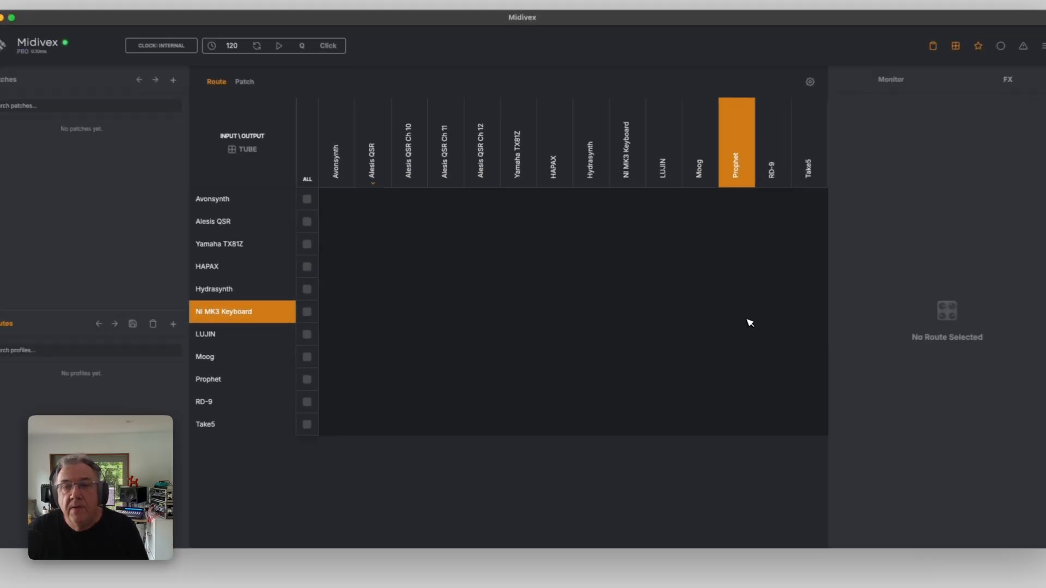
Route NI MK3 Keyboard to Prophet, Take5 and Moog in turn, removing each route again after making it
{"action": "left_click", "coordinate": [715, 331]}
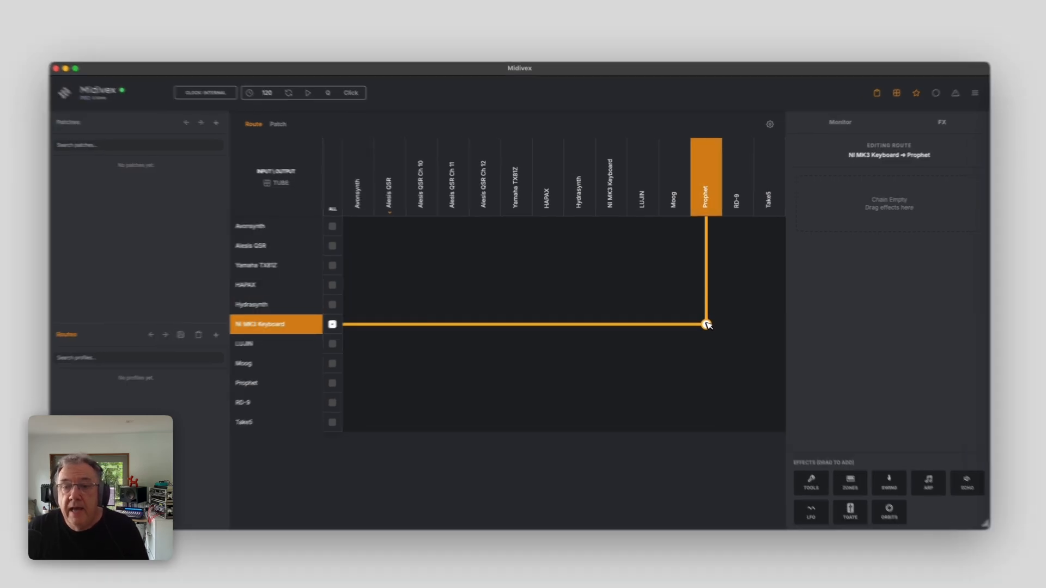
{"action": "left_click", "coordinate": [706, 324]}
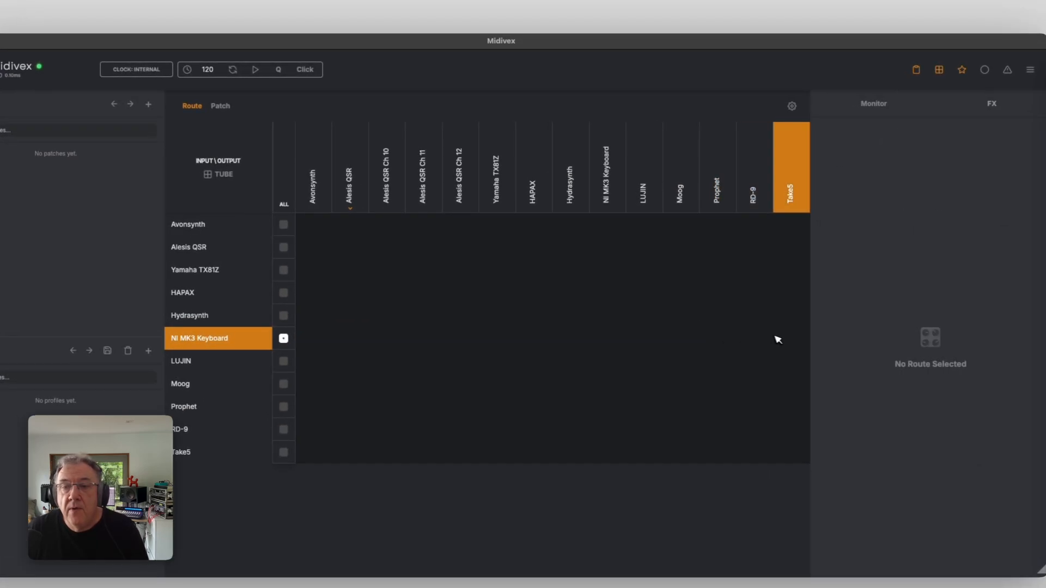
{"action": "left_click", "coordinate": [792, 338]}
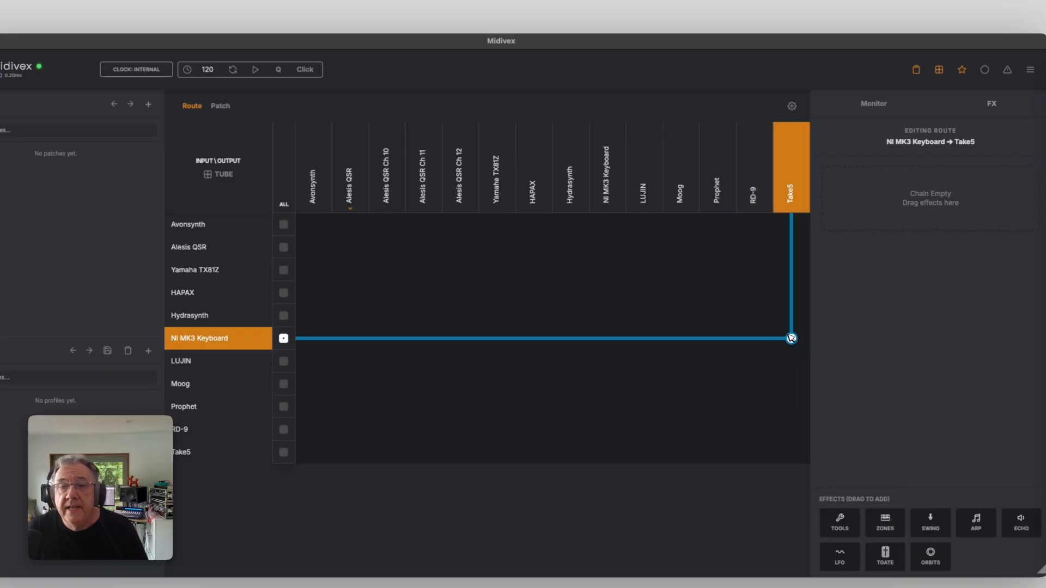
{"action": "left_click", "coordinate": [791, 338]}
{"action": "left_click", "coordinate": [681, 338]}
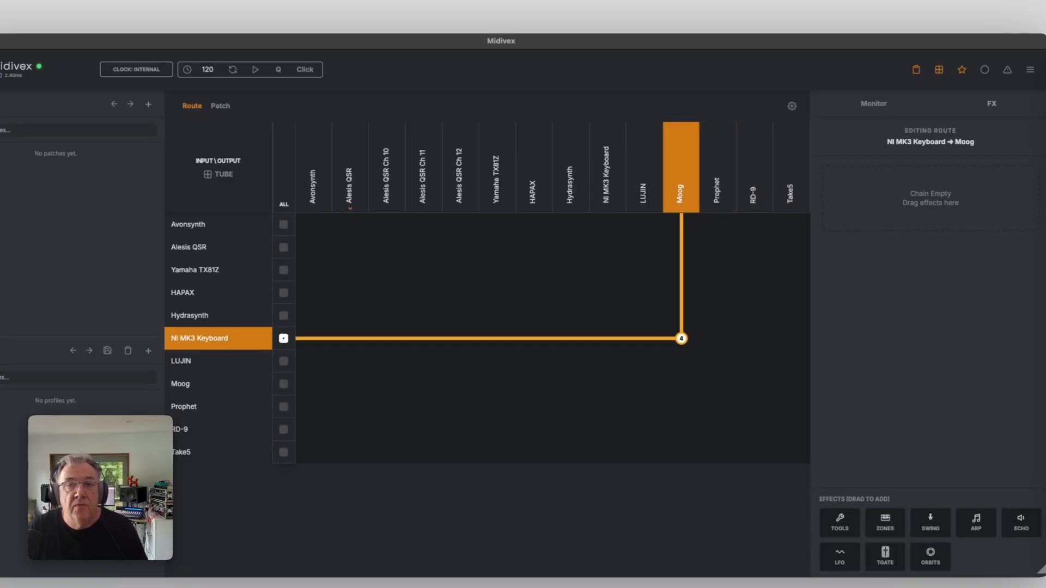
{"action": "left_click", "coordinate": [681, 338]}
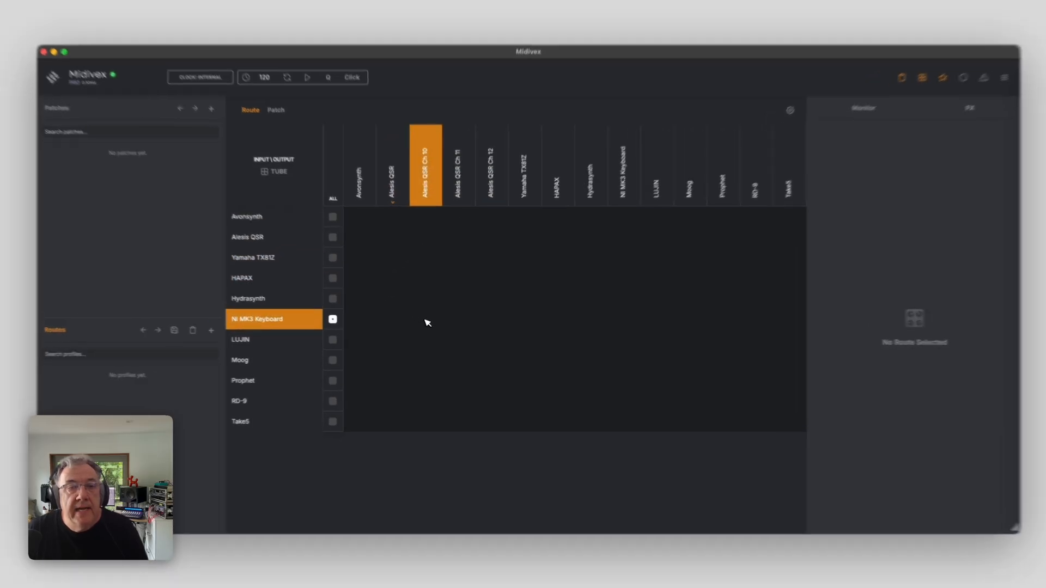
Route NI MK3 Keyboard to Alesis QSR Ch 10 and Ch 12, LUJIN to Moog, Prophet to Hydrasynth, and Take5 to RD-9
{"action": "left_click", "coordinate": [425, 321]}
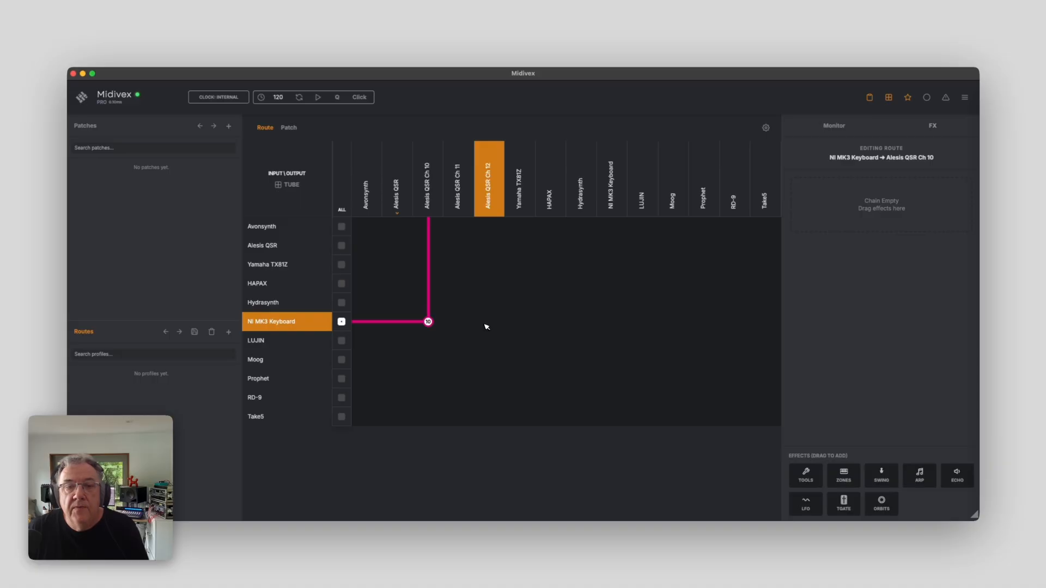
{"action": "left_click", "coordinate": [488, 321]}
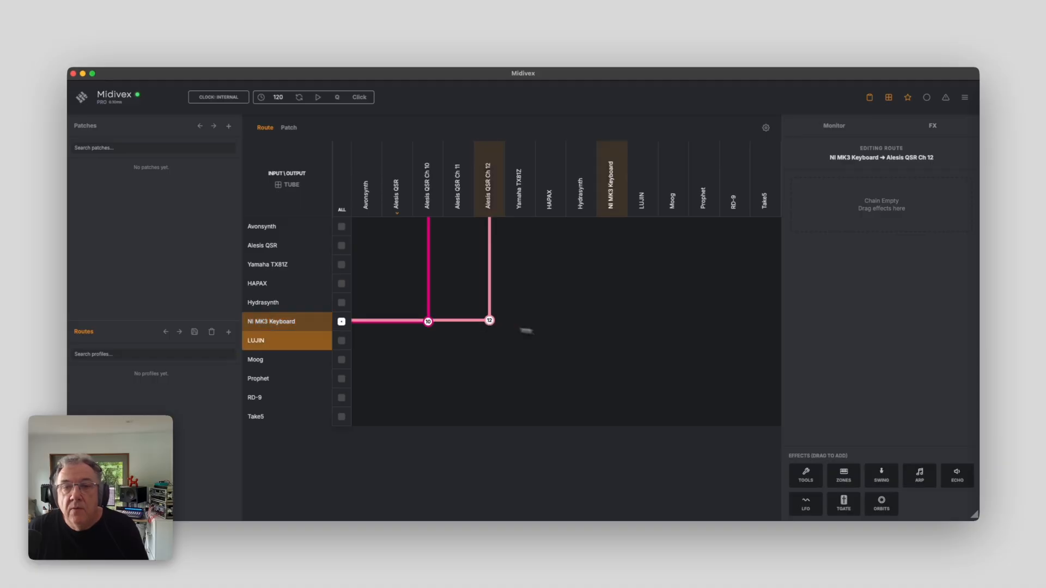
{"action": "left_click", "coordinate": [673, 341]}
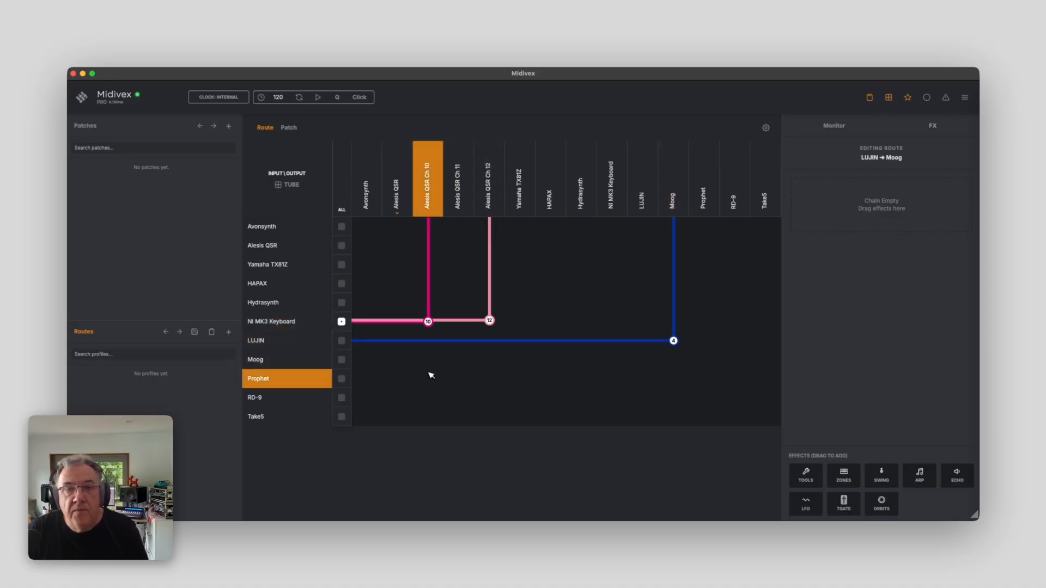
{"action": "left_click", "coordinate": [573, 376]}
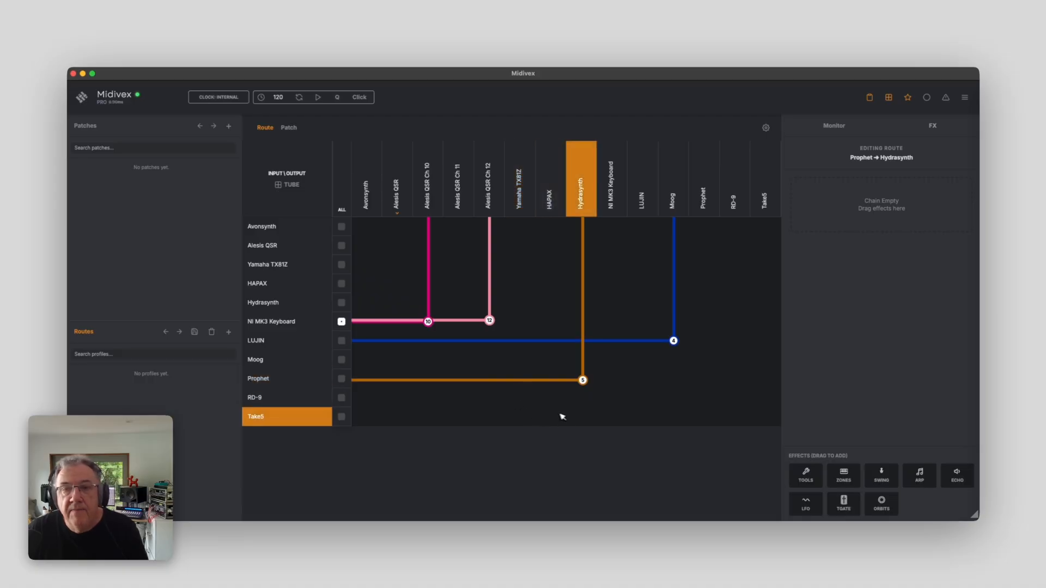
{"action": "left_click", "coordinate": [736, 418]}
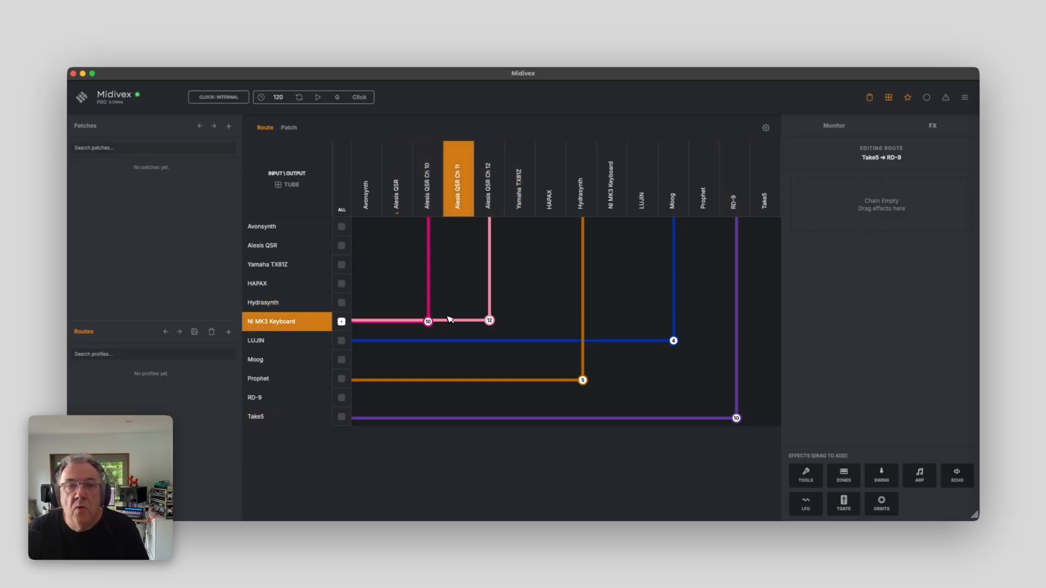
Remove the route from NI MK3 Keyboard to Alesis QSR Ch 12
{"action": "left_click", "coordinate": [489, 320]}
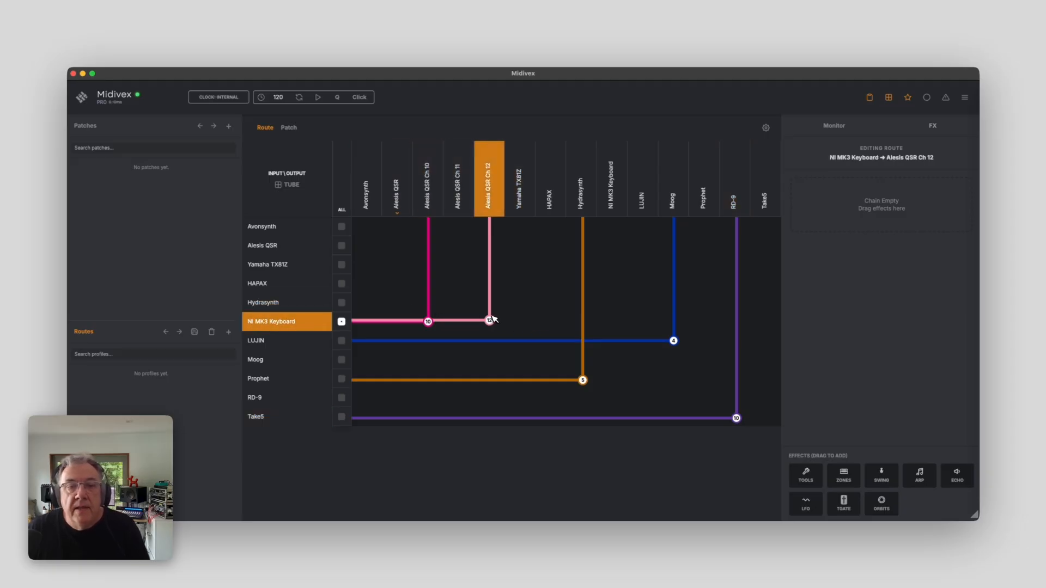
{"action": "left_click", "coordinate": [489, 320]}
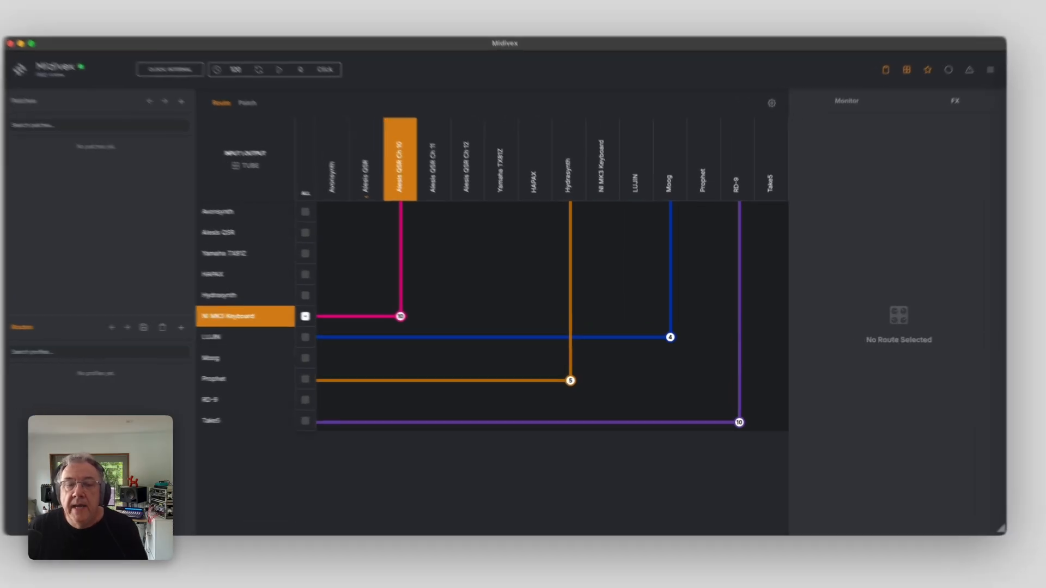
Add an Echo effect to the NI MK3 Keyboard to Alesis QSR Ch 10 route with 8 repeats, time 1/8 and a higher fade-out
{"action": "left_click", "coordinate": [428, 322]}
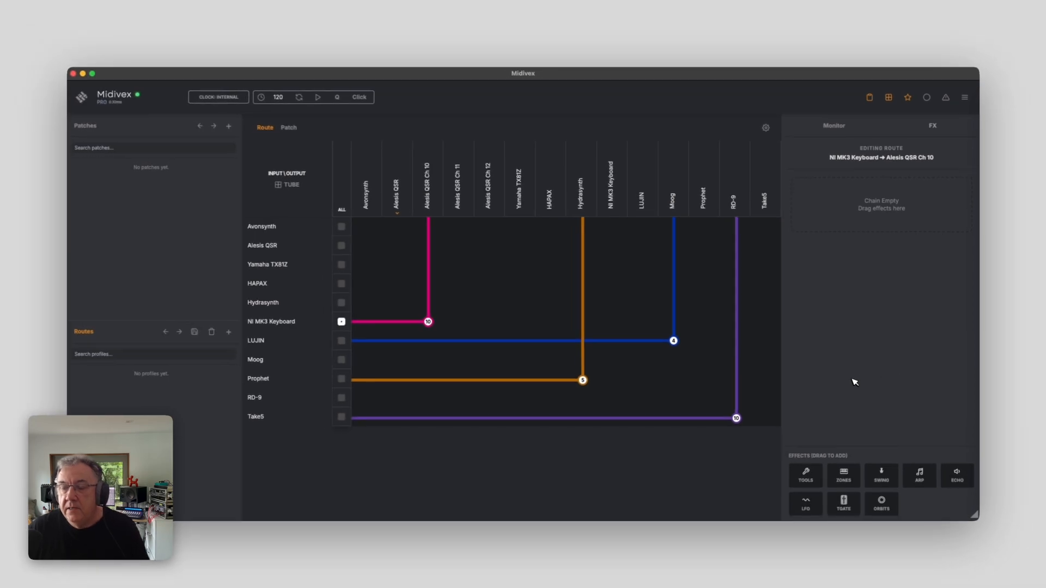
{"action": "left_click_drag", "start_coordinate": [957, 475], "coordinate": [860, 178]}
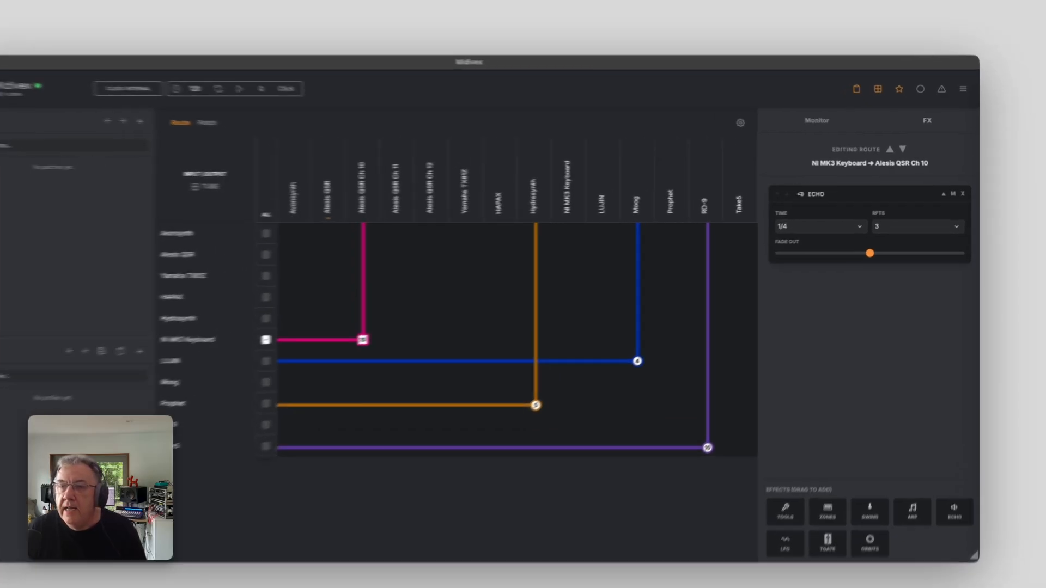
{"action": "left_click", "coordinate": [904, 220]}
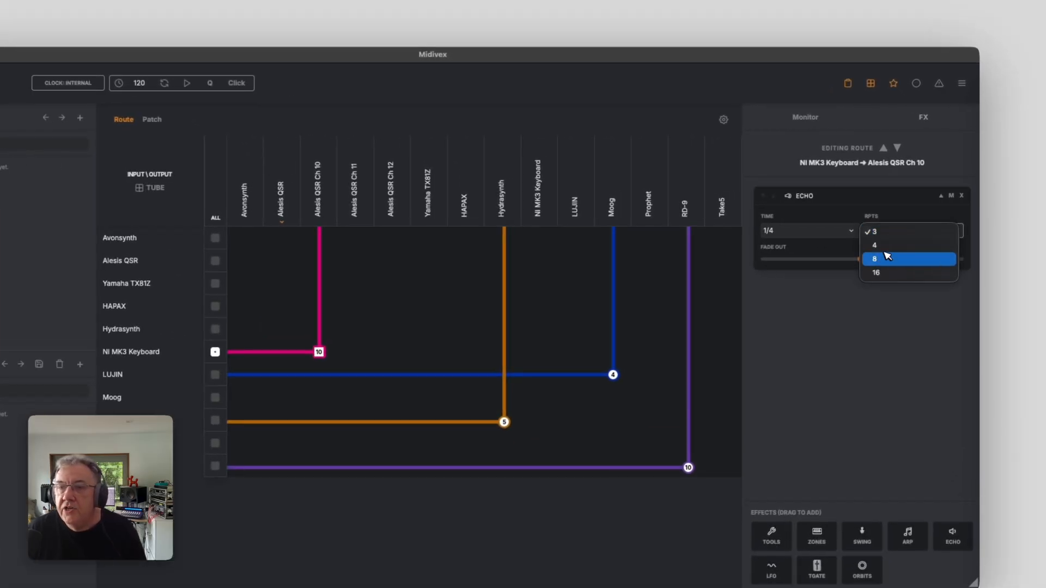
{"action": "left_click", "coordinate": [886, 259]}
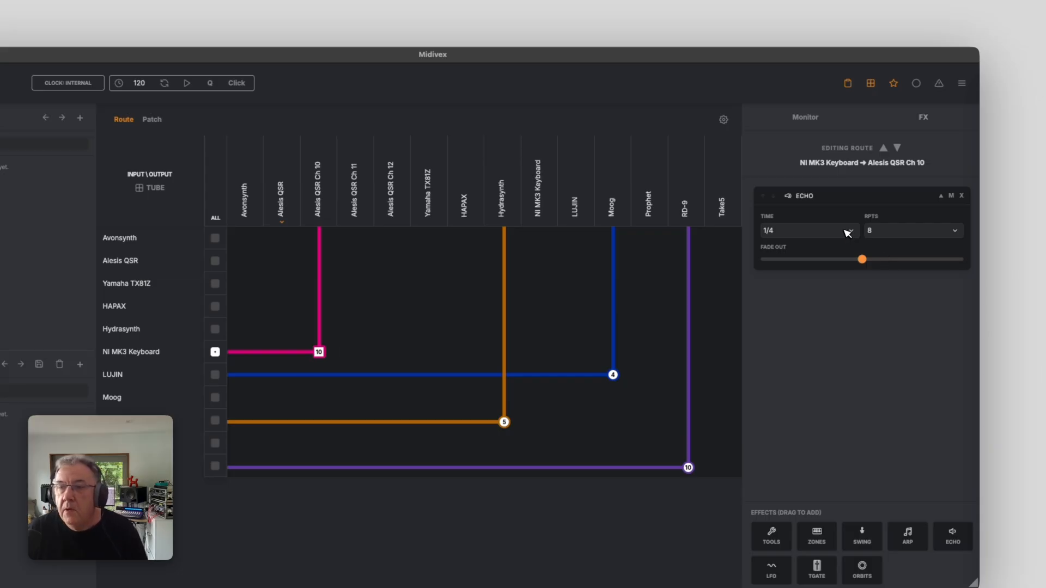
{"action": "left_click", "coordinate": [848, 233]}
{"action": "left_click", "coordinate": [839, 244]}
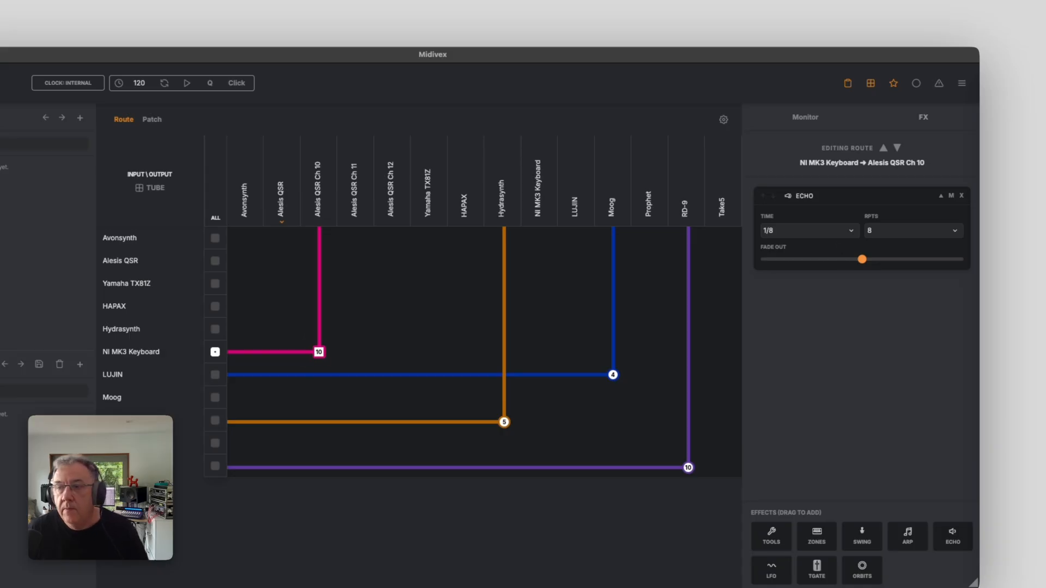
{"action": "left_click_drag", "start_coordinate": [862, 259], "coordinate": [910, 260]}
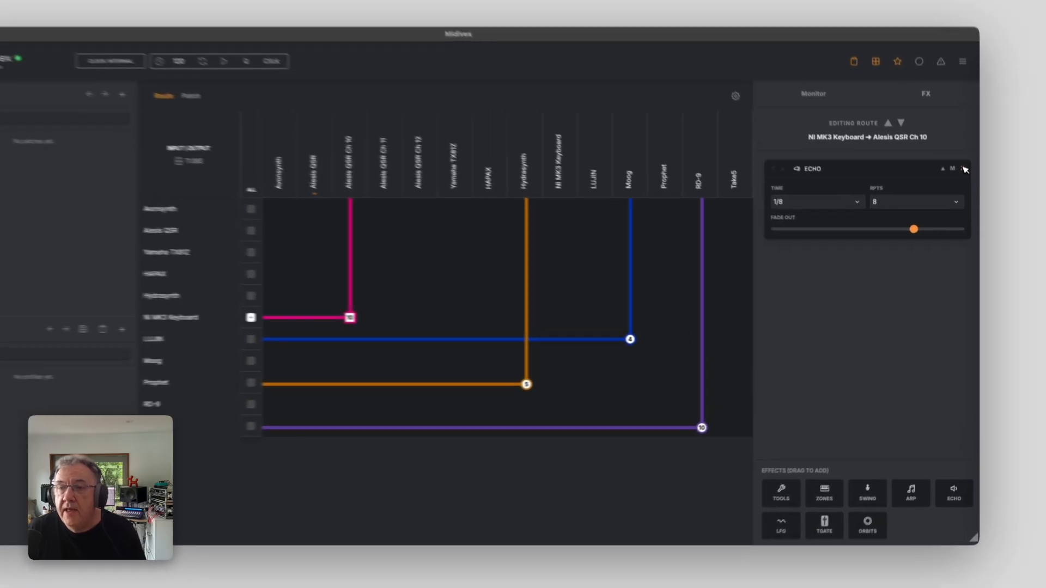
Delete the Echo effect and the NI MK3 Keyboard to Alesis QSR Ch 10 route
{"action": "left_click", "coordinate": [964, 191]}
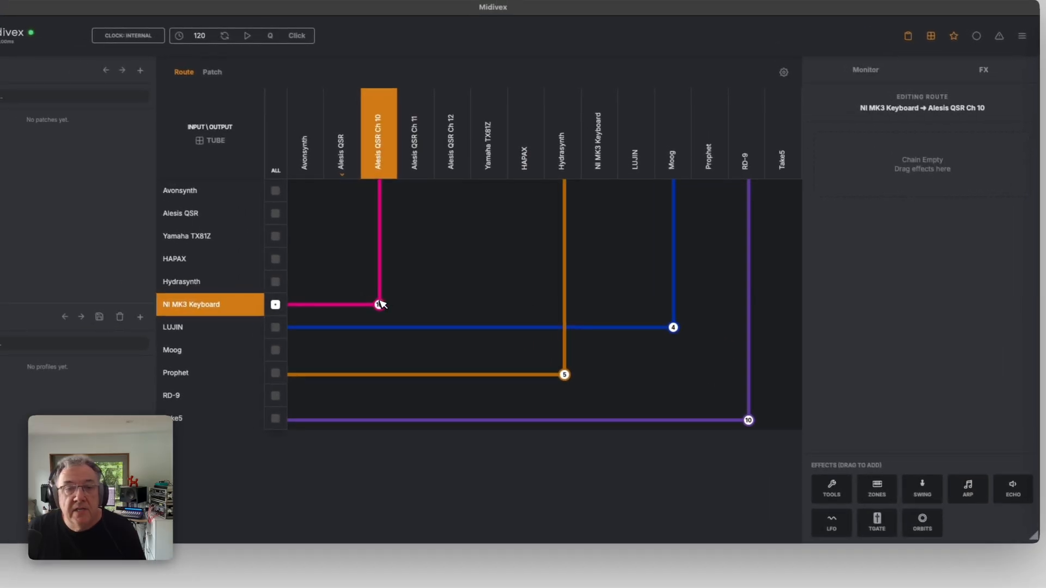
{"action": "left_click", "coordinate": [380, 304]}
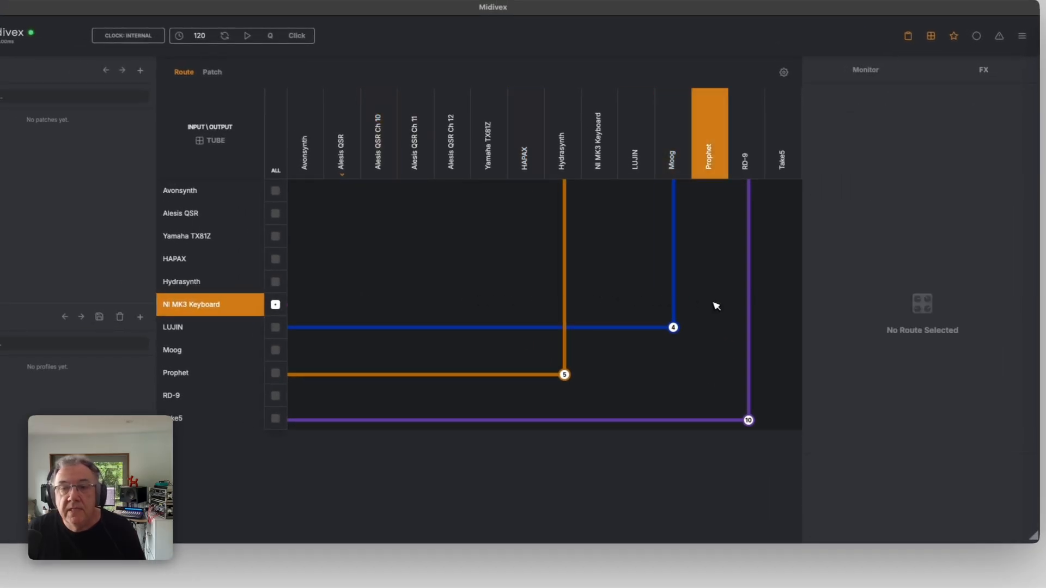
Route NI MK3 Keyboard to Take5 and add an Arp effect to that route with its rate set to 1/16
{"action": "left_click", "coordinate": [784, 304]}
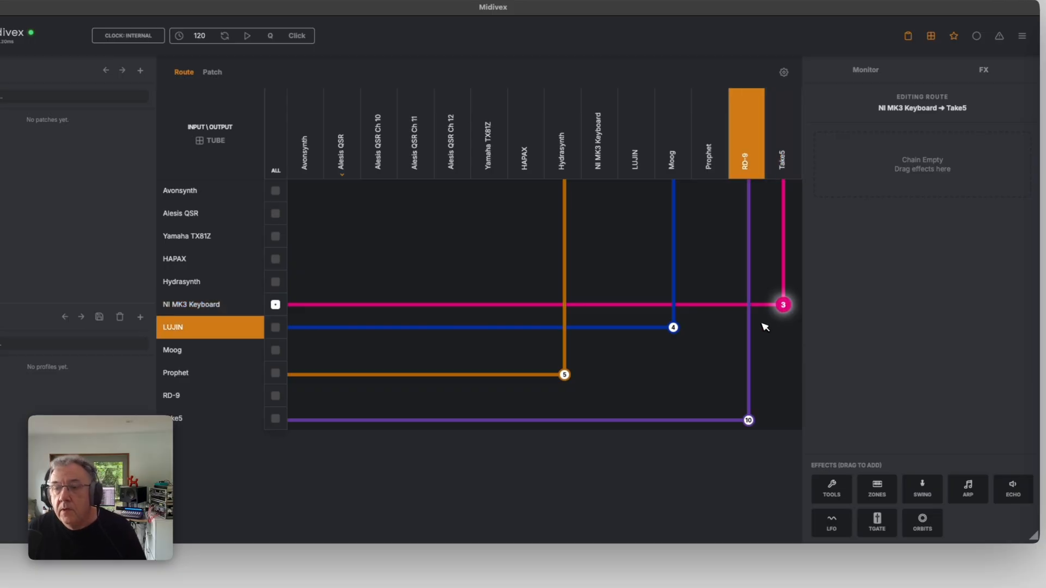
{"action": "left_click_drag", "start_coordinate": [920, 493], "coordinate": [868, 180]}
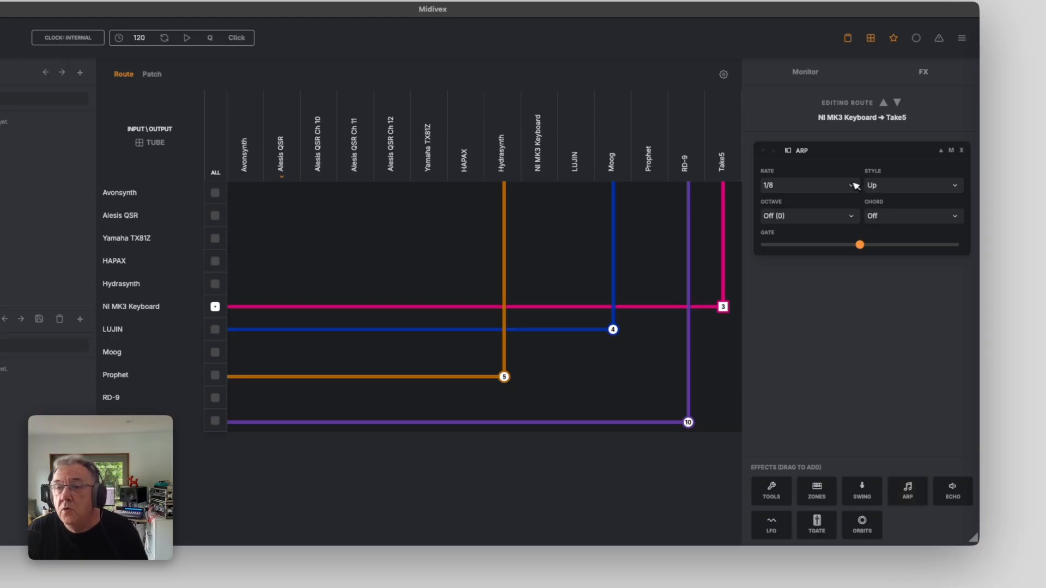
{"action": "left_click", "coordinate": [846, 189]}
{"action": "left_click", "coordinate": [826, 227]}
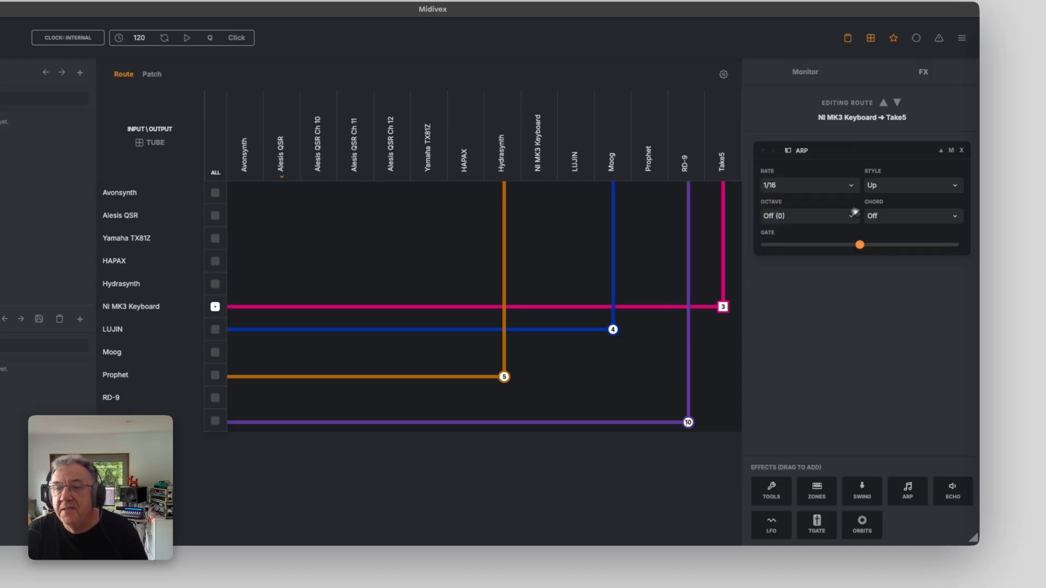
Set the Arp effect's style to Up/Down and its octave to +2
{"action": "left_click", "coordinate": [893, 187]}
{"action": "left_click", "coordinate": [899, 213]}
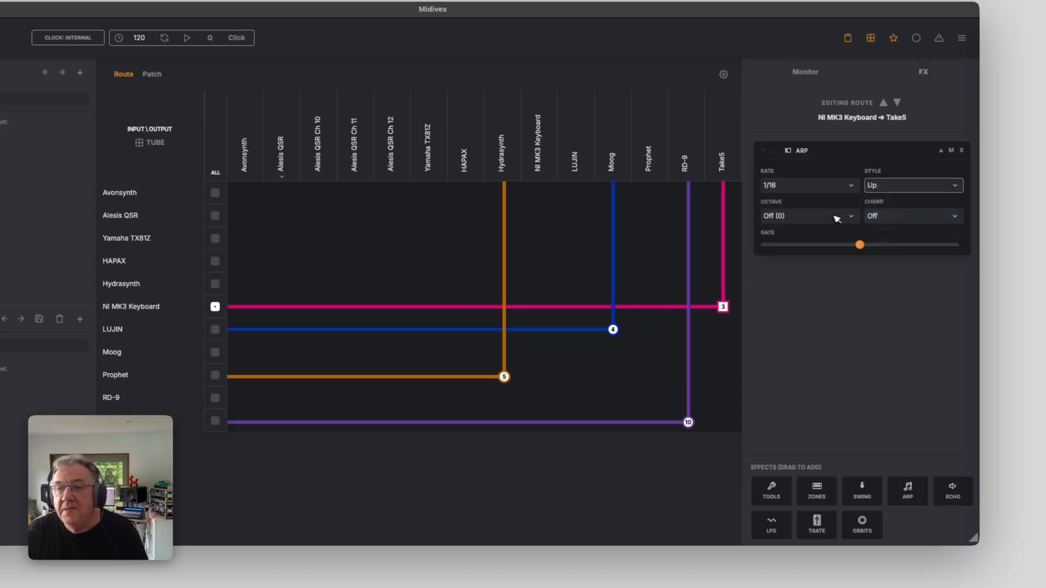
{"action": "left_click", "coordinate": [828, 218]}
{"action": "left_click", "coordinate": [819, 245]}
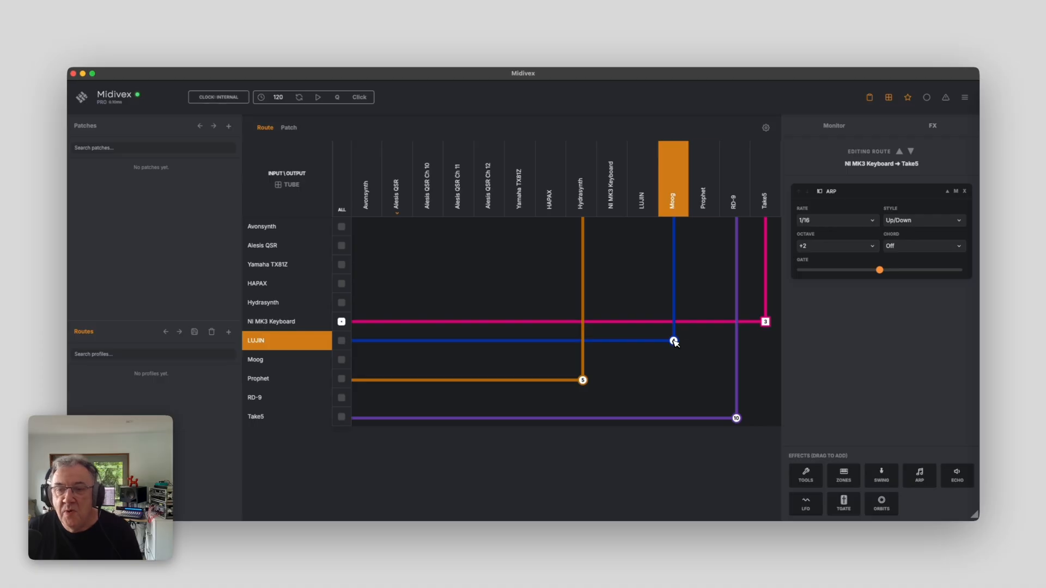
Delete the NI MK3 Keyboard to Take5 route with its effects chain and route NI MK3 Keyboard to Moog instead
{"action": "left_click", "coordinate": [765, 322]}
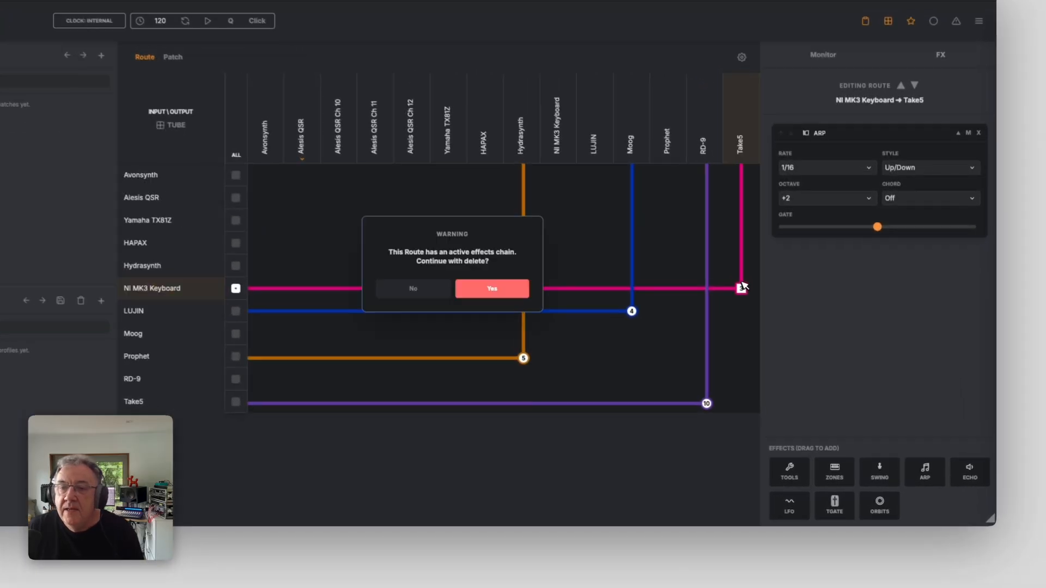
{"action": "left_click", "coordinate": [517, 289]}
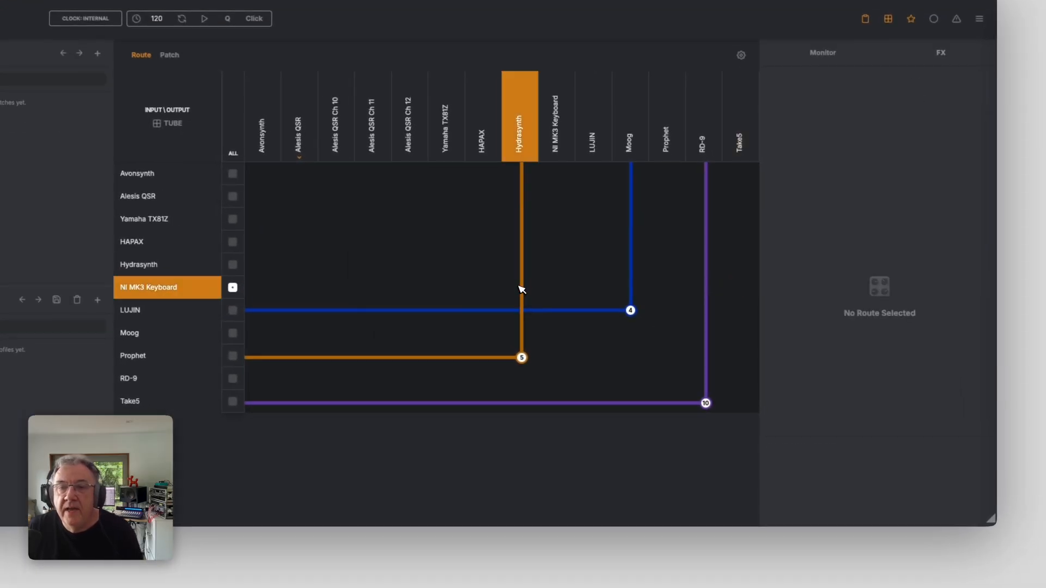
{"action": "left_click", "coordinate": [631, 289]}
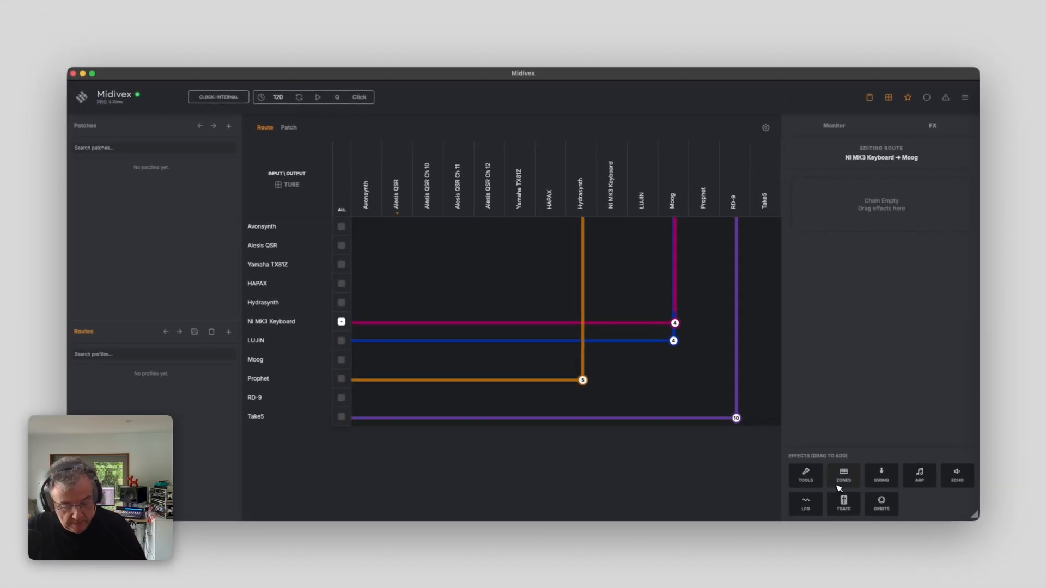
Add a TGate effect to the NI MK3 Keyboard to Moog route and turn off pattern steps 7, 10 and 13
{"action": "left_click_drag", "start_coordinate": [844, 502], "coordinate": [836, 162]}
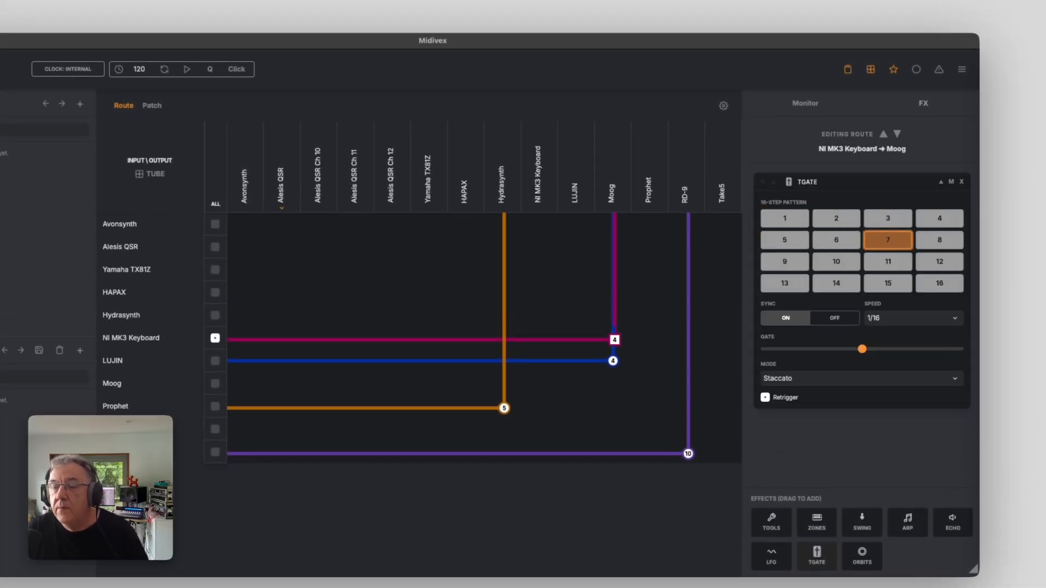
{"action": "left_click", "coordinate": [887, 238]}
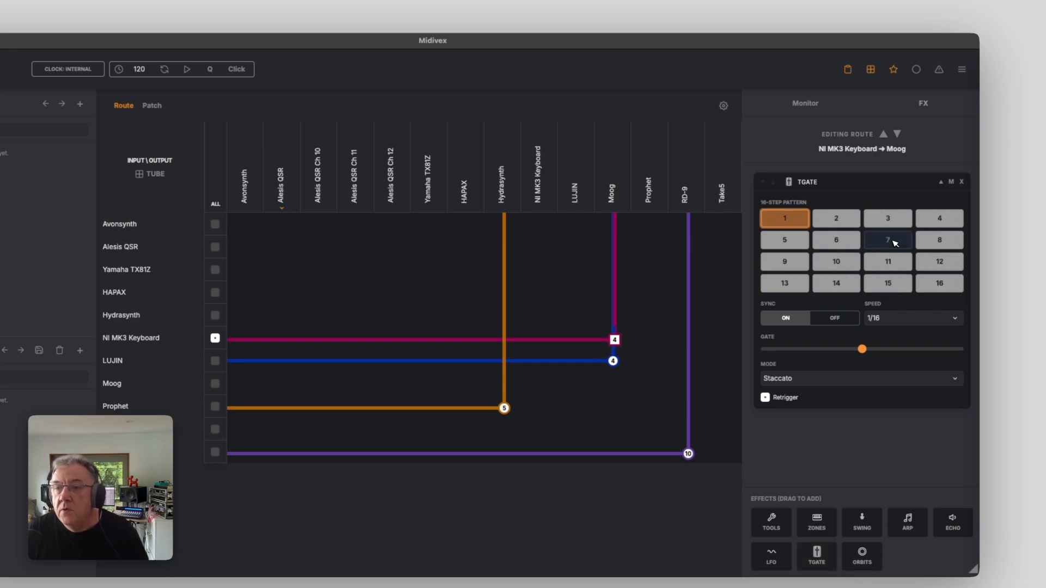
{"action": "left_click", "coordinate": [843, 261]}
{"action": "left_click", "coordinate": [785, 283]}
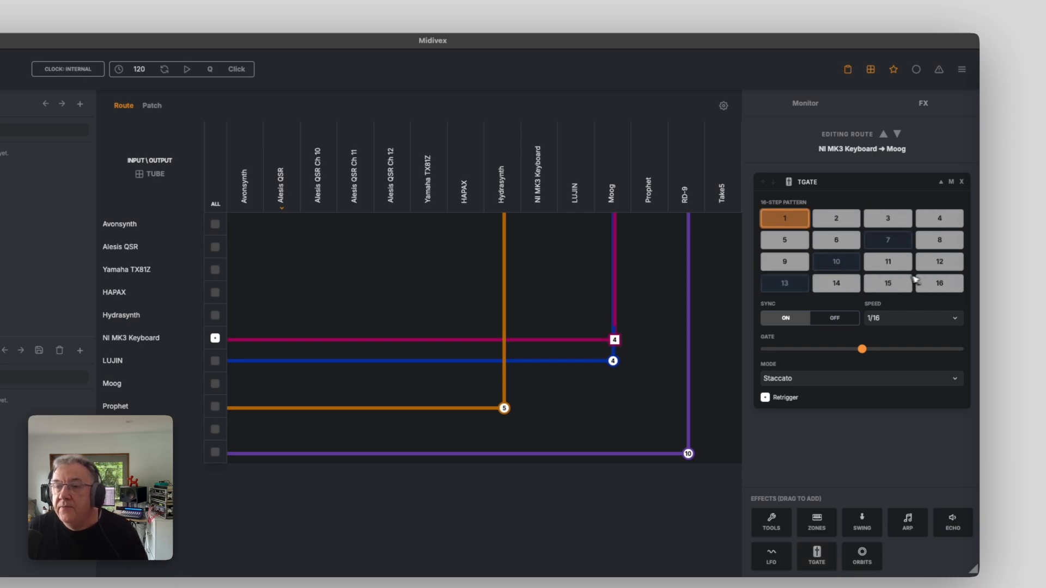
{"action": "left_click", "coordinate": [892, 283]}
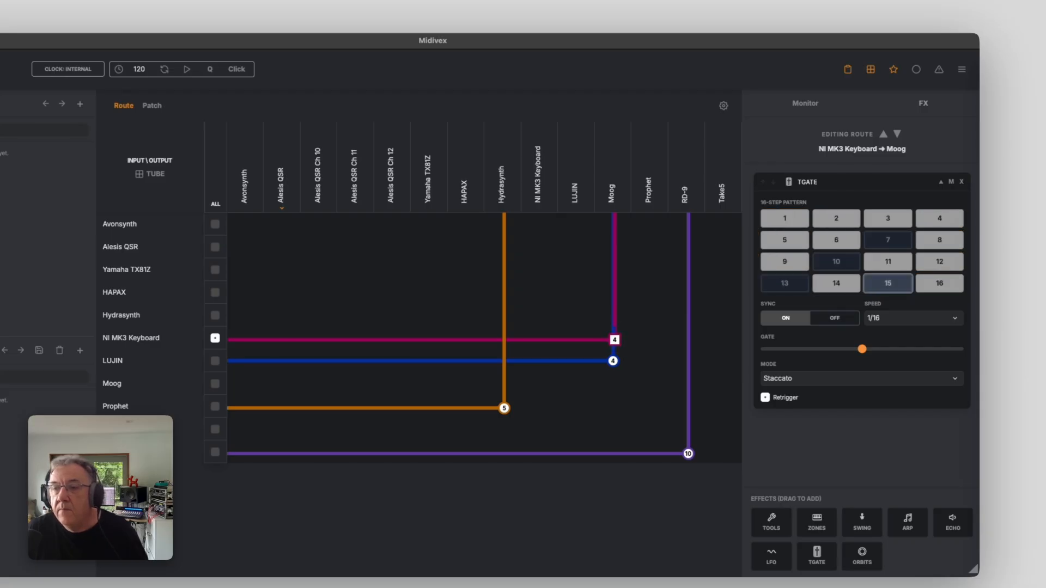
{"action": "left_click", "coordinate": [892, 283]}
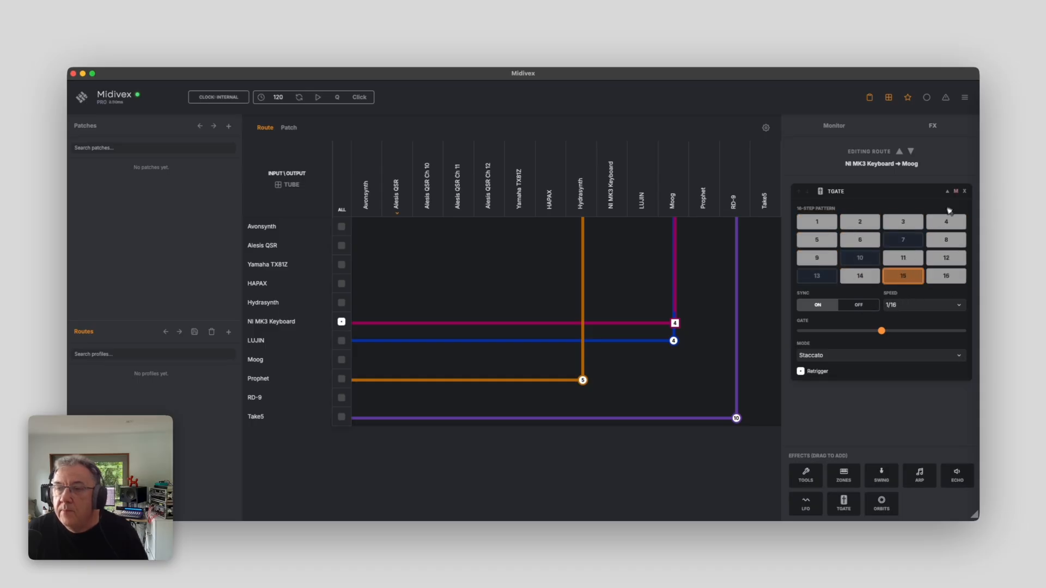
Delete the TGate effect and the NI MK3 Keyboard to Moog route
{"action": "left_click", "coordinate": [966, 191]}
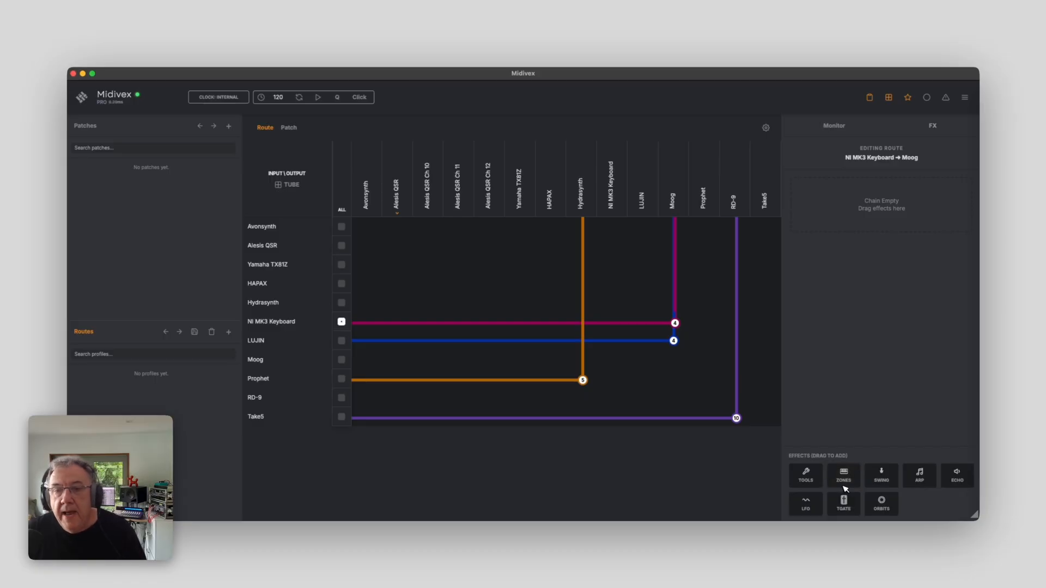
{"action": "left_click", "coordinate": [674, 323]}
Route NI MK3 Keyboard to Prophet and add an LFO effect to that route
{"action": "left_click", "coordinate": [706, 323]}
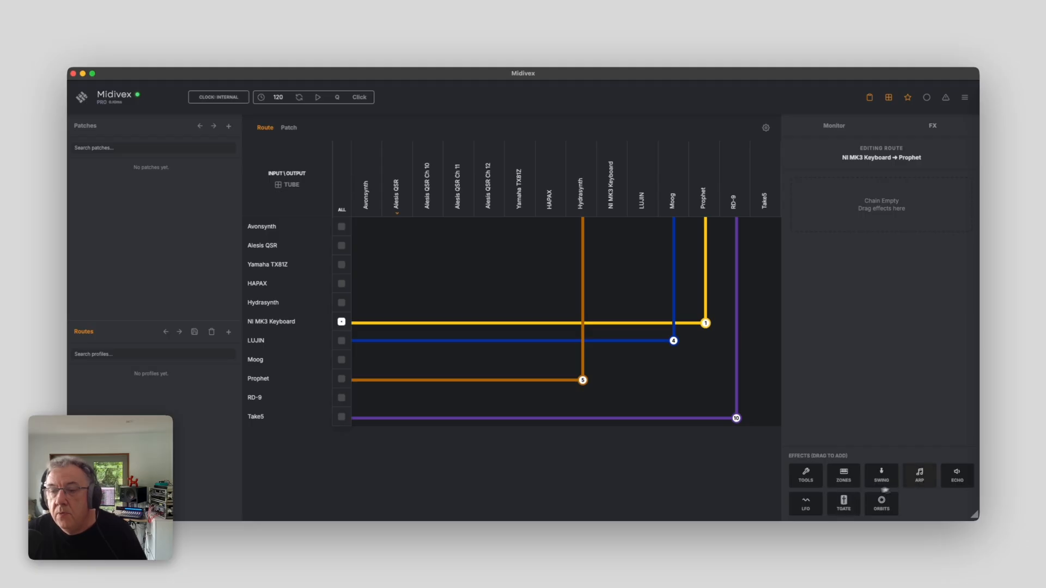
{"action": "left_click_drag", "start_coordinate": [806, 502], "coordinate": [859, 256]}
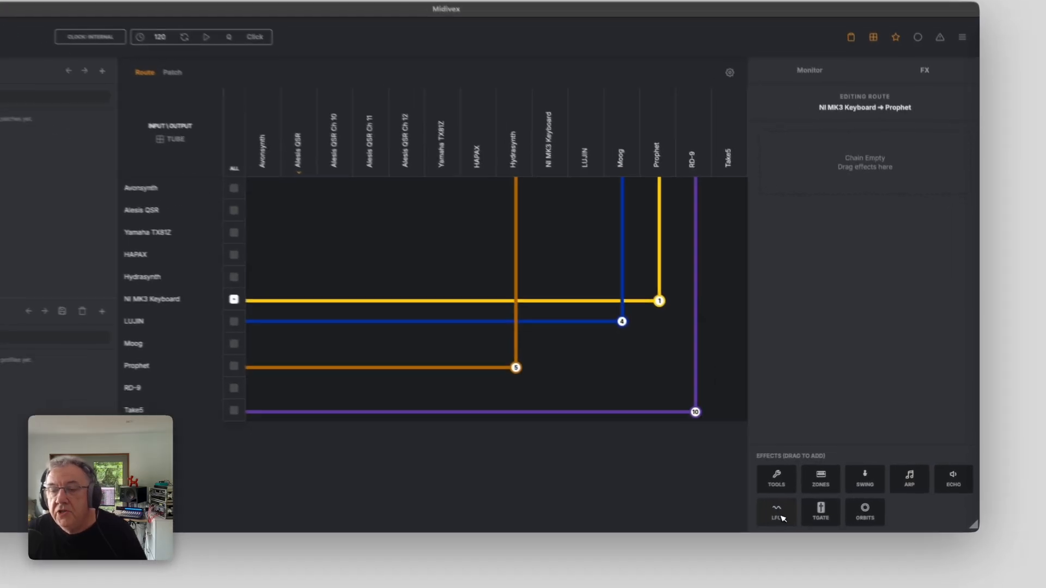
{"action": "left_click_drag", "start_coordinate": [837, 218], "coordinate": [839, 181]}
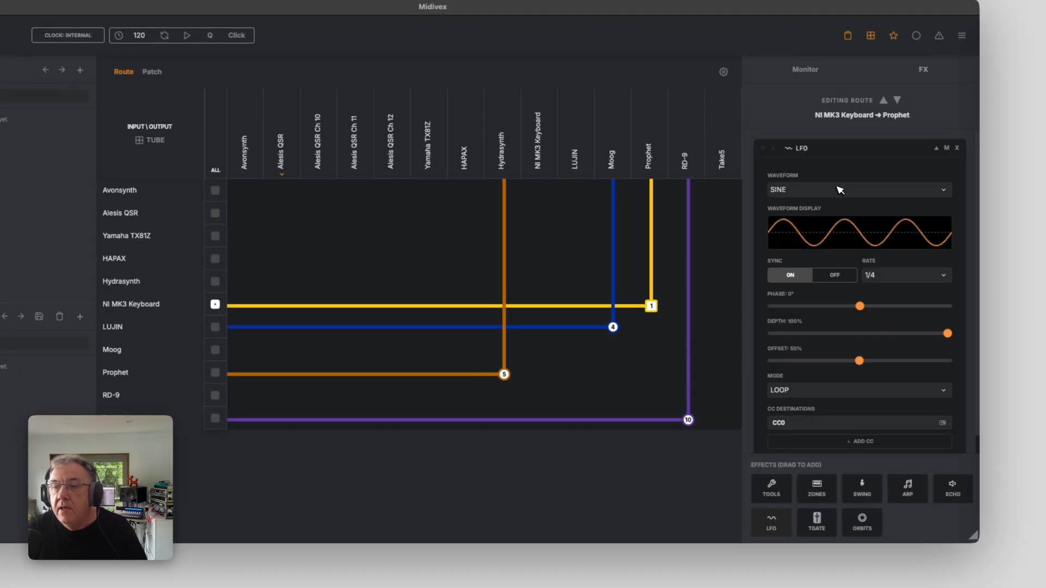
Set the LFO's CC destination to CC102
{"action": "scroll", "coordinate": [846, 343], "scroll_direction": "down", "scroll_amount": 1}
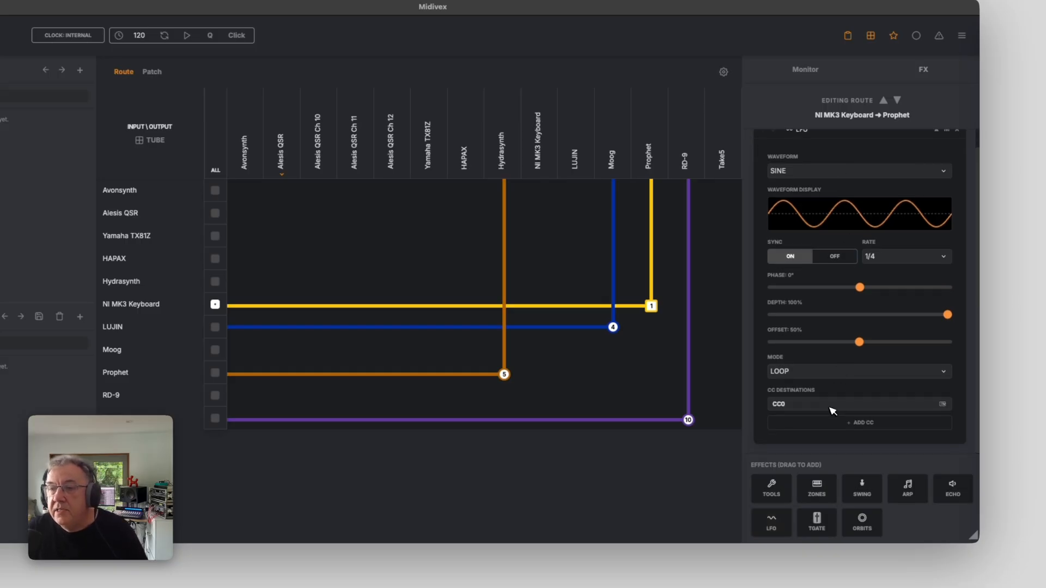
{"action": "left_click", "coordinate": [833, 411]}
{"action": "scroll", "coordinate": [813, 499], "scroll_direction": "down", "scroll_amount": 10}
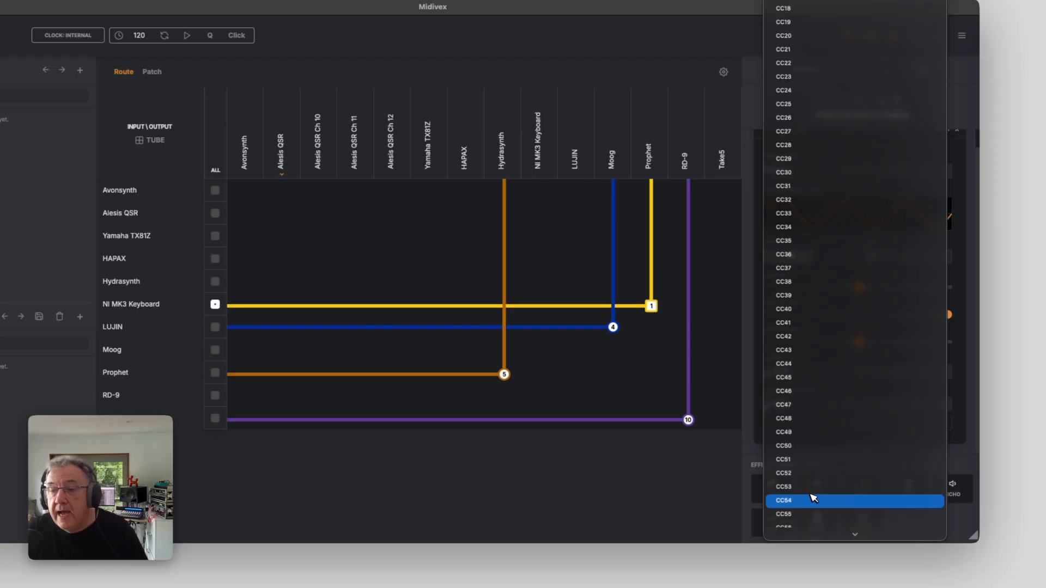
{"action": "scroll", "coordinate": [813, 498], "scroll_direction": "down", "scroll_amount": 8}
{"action": "scroll", "coordinate": [813, 498], "scroll_direction": "down", "scroll_amount": 9}
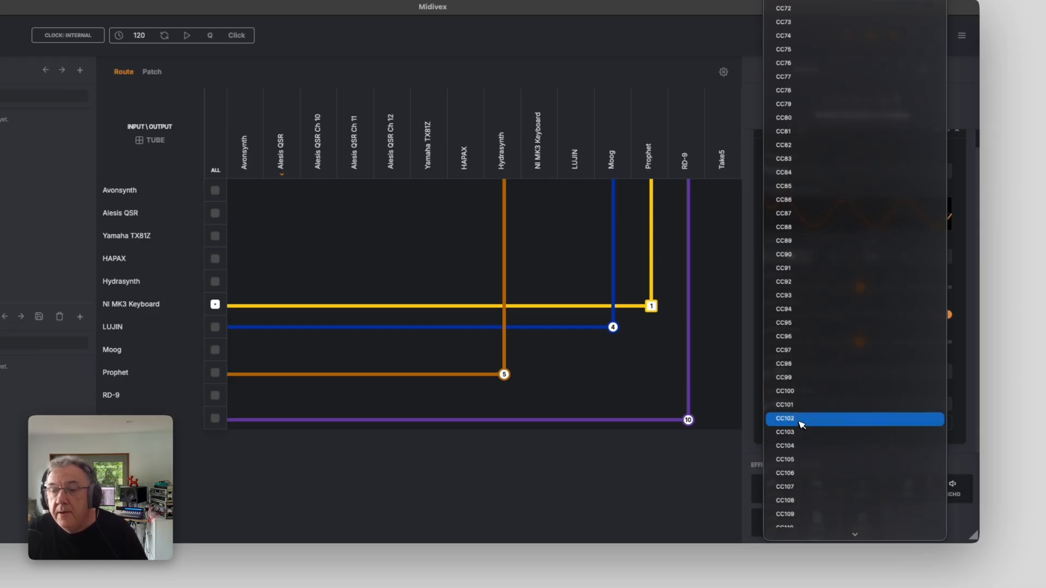
{"action": "left_click", "coordinate": [801, 424]}
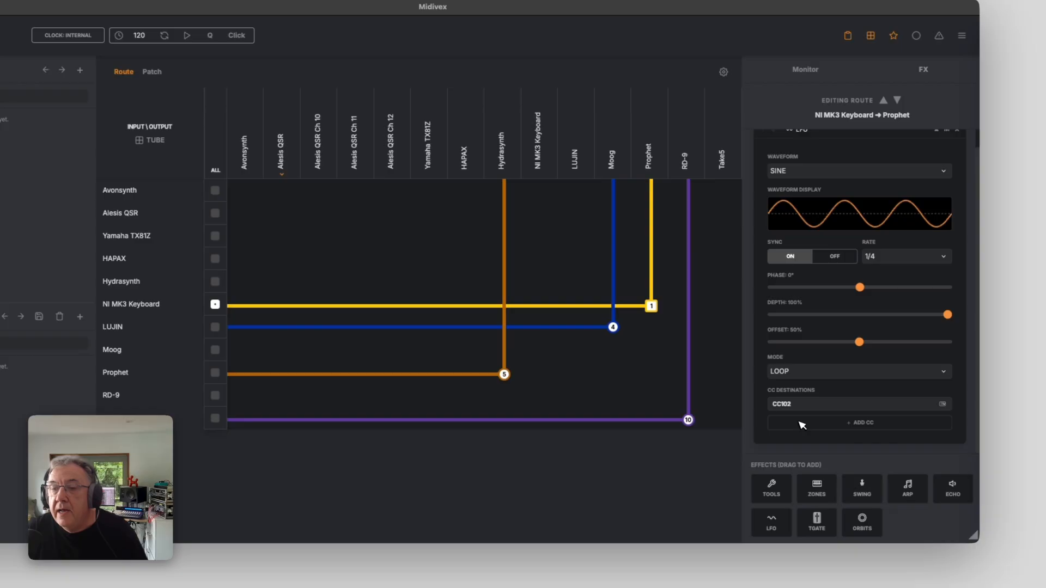
{"action": "left_click", "coordinate": [943, 404]}
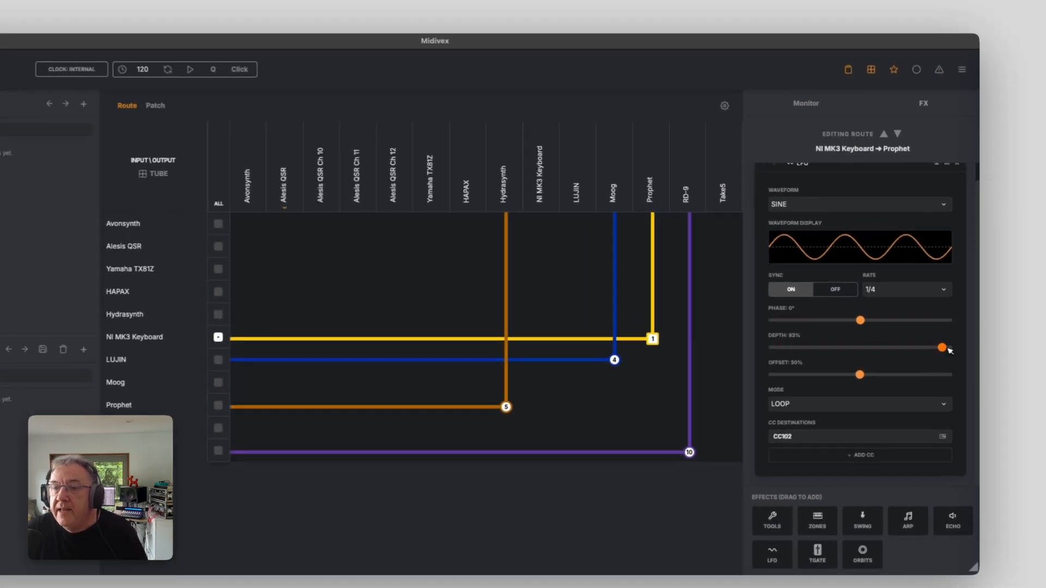
Set the LFO's depth to 22%, its rate to 1 bar and its offset to 32%
{"action": "left_click_drag", "start_coordinate": [952, 330], "coordinate": [882, 351]}
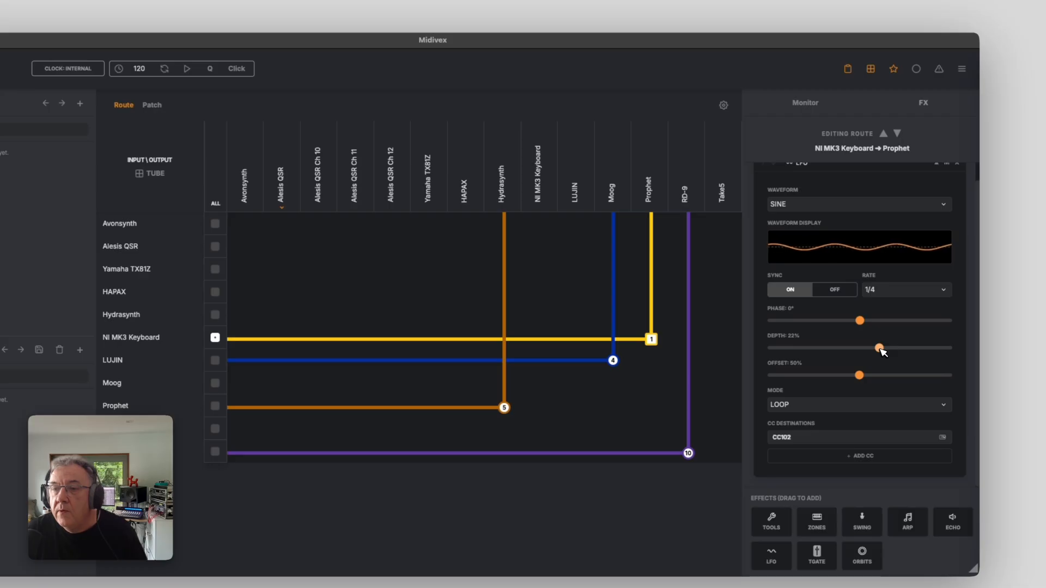
{"action": "left_click", "coordinate": [913, 297]}
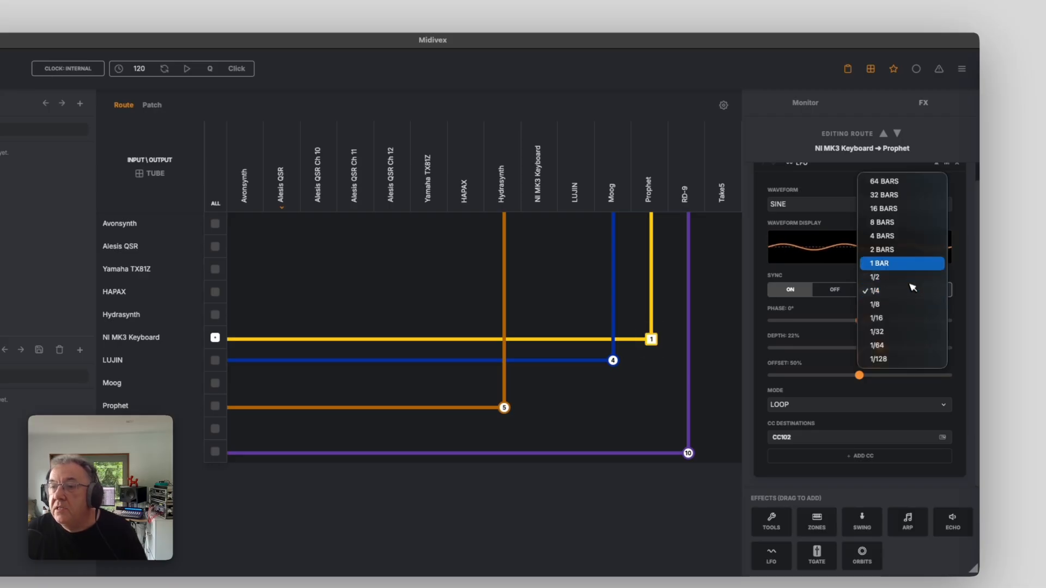
{"action": "left_click", "coordinate": [906, 265]}
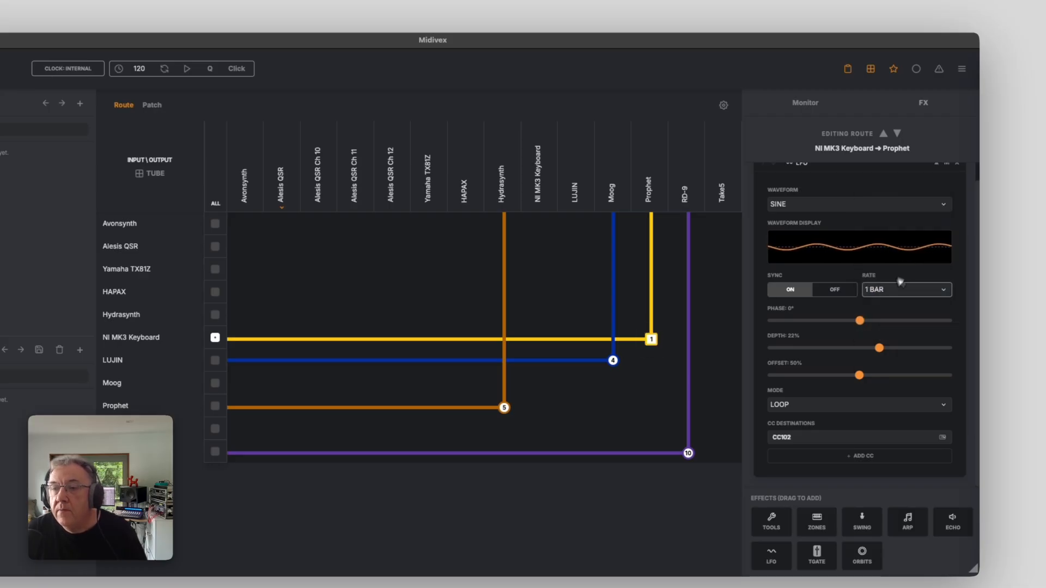
{"action": "left_click", "coordinate": [859, 377]}
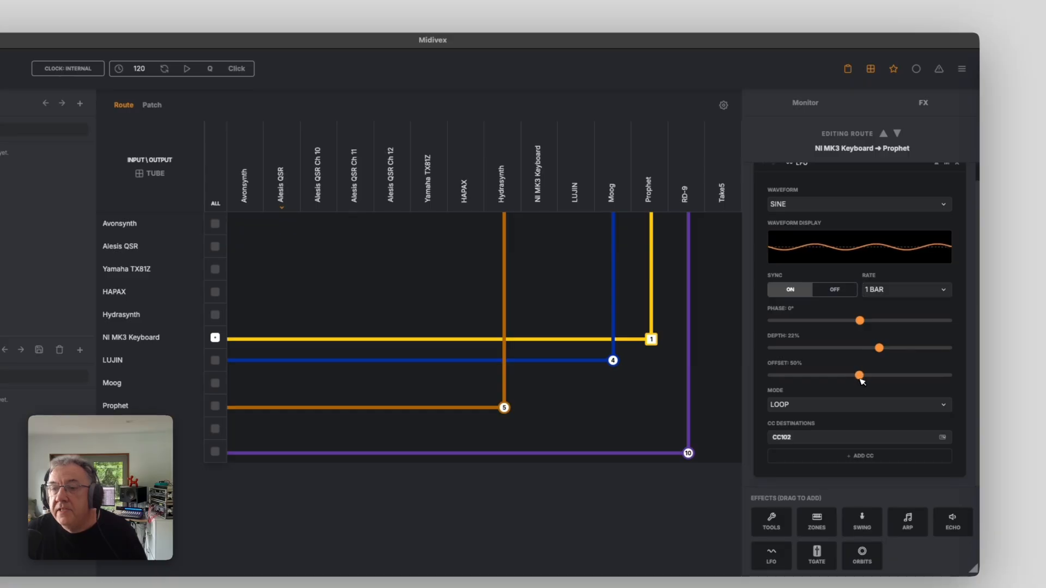
{"action": "left_click_drag", "start_coordinate": [860, 376], "coordinate": [827, 375]}
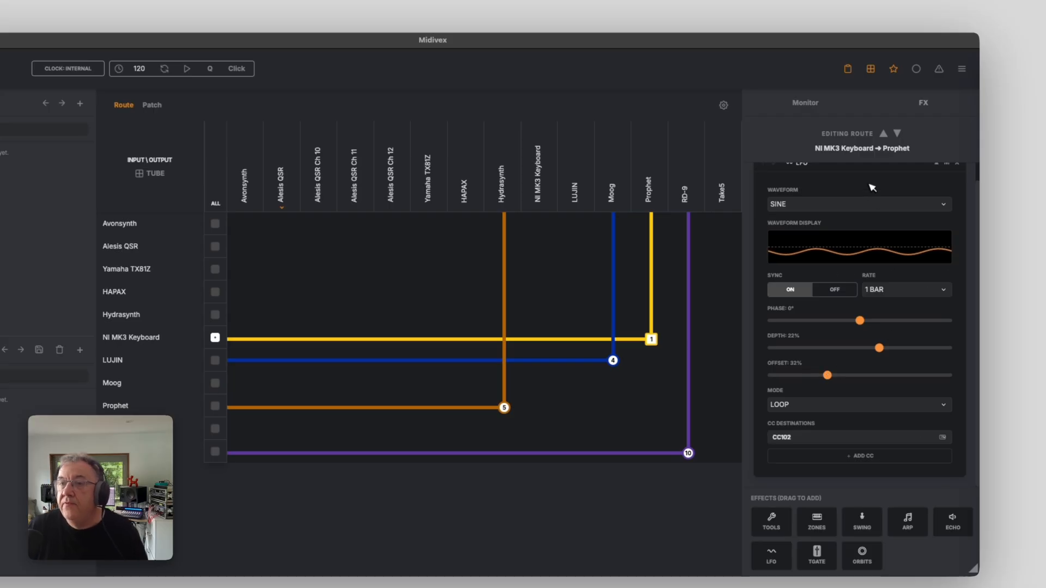
Set the LFO's rate to 8 bars and collapse the effect
{"action": "left_click", "coordinate": [865, 206]}
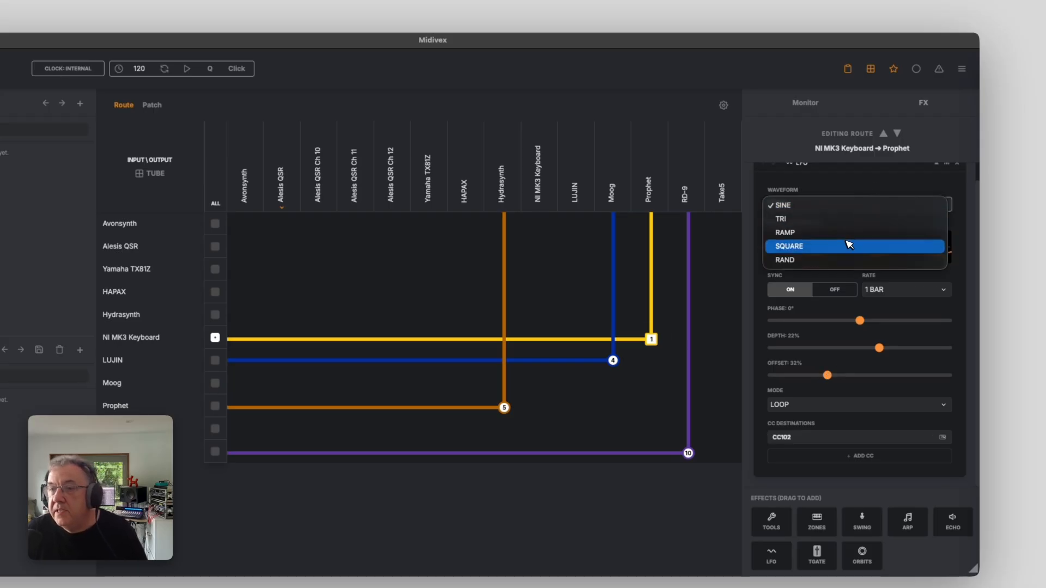
{"action": "left_click", "coordinate": [877, 180]}
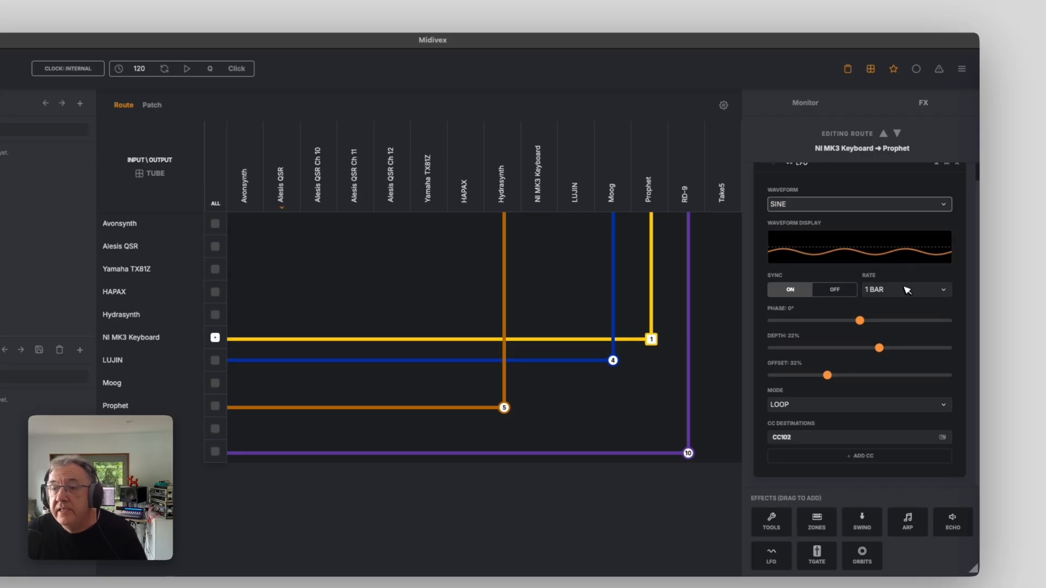
{"action": "left_click", "coordinate": [907, 289]}
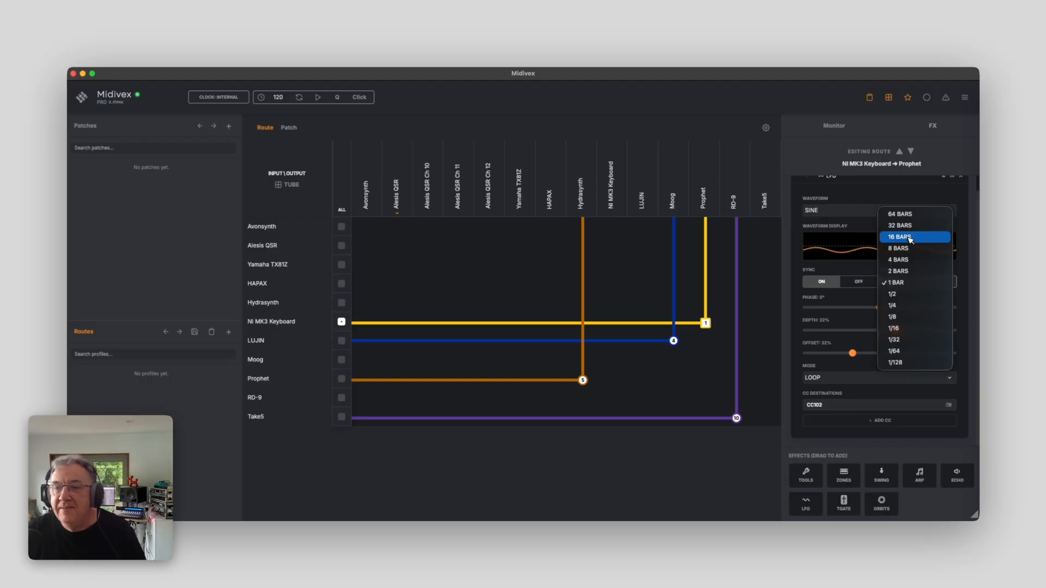
{"action": "left_click", "coordinate": [908, 249]}
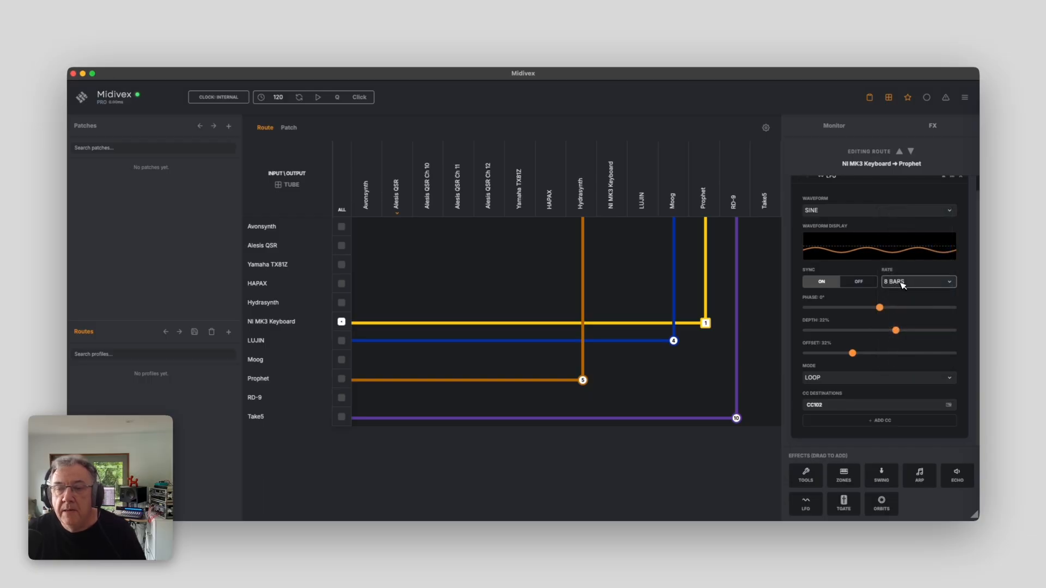
{"action": "scroll", "coordinate": [903, 284], "scroll_direction": "up", "scroll_amount": 1}
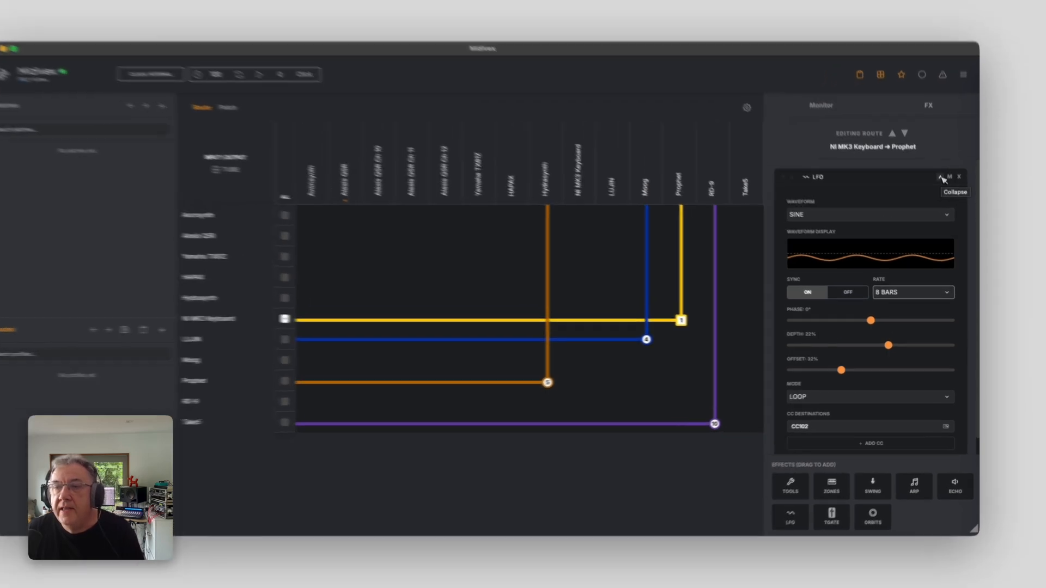
{"action": "left_click", "coordinate": [944, 192]}
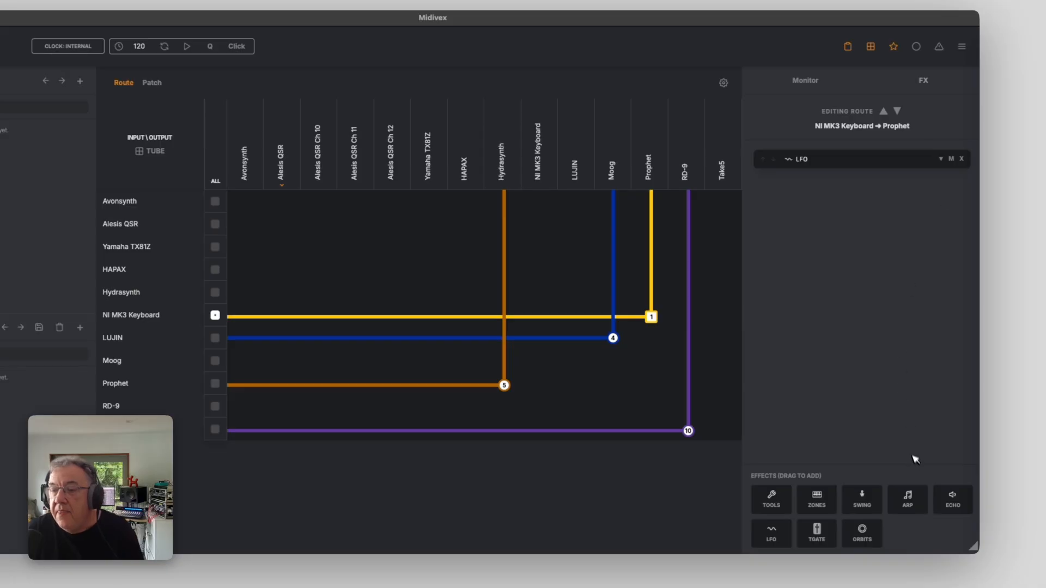
Add a TGate effect after the LFO, turn off pattern steps 2, 7, 10 and 14, and collapse it
{"action": "left_click_drag", "start_coordinate": [824, 513], "coordinate": [860, 203]}
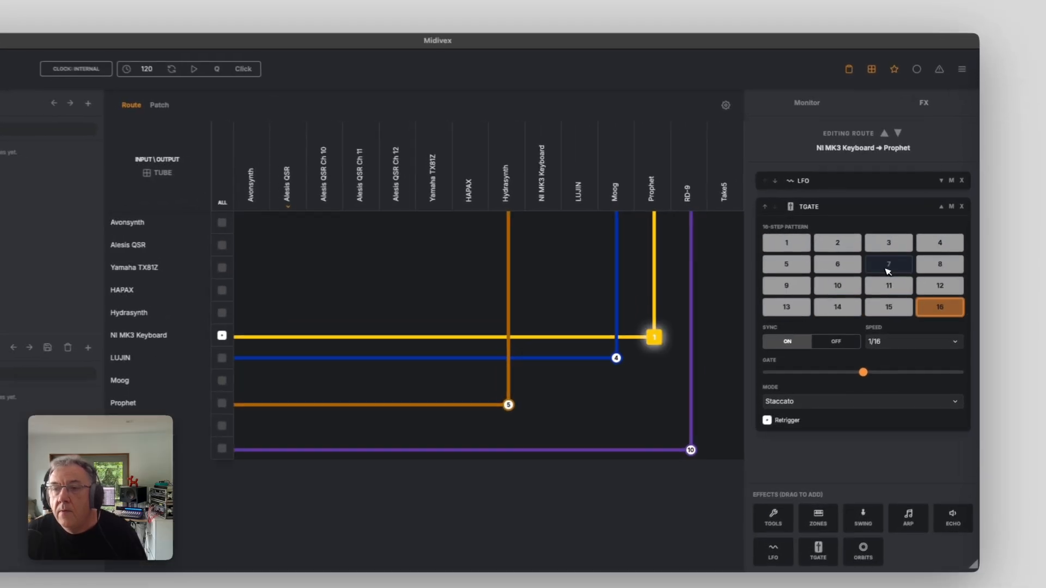
{"action": "left_click", "coordinate": [838, 292]}
{"action": "left_click", "coordinate": [834, 311]}
{"action": "left_click", "coordinate": [833, 240]}
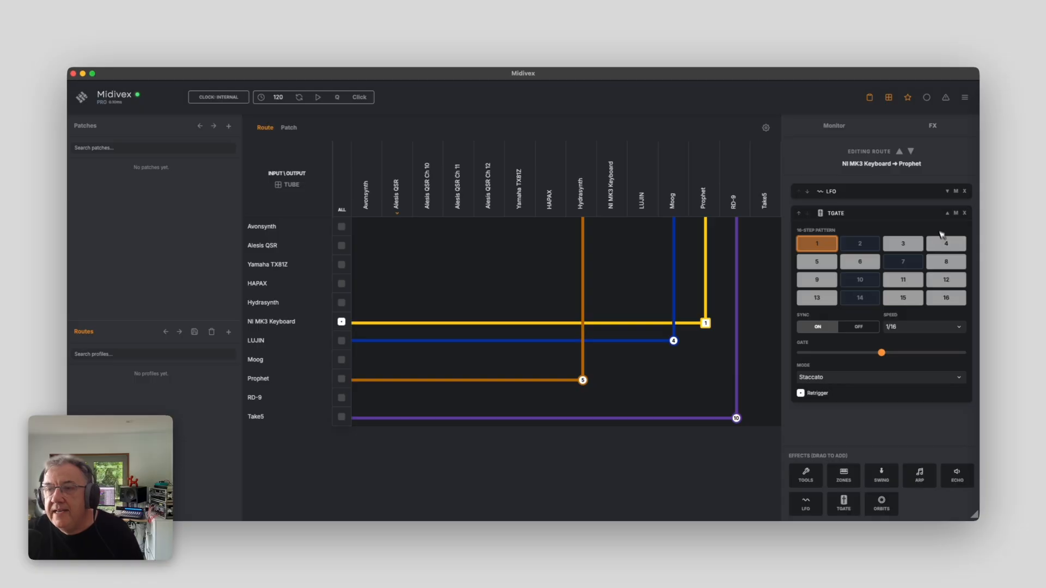
{"action": "left_click", "coordinate": [948, 214]}
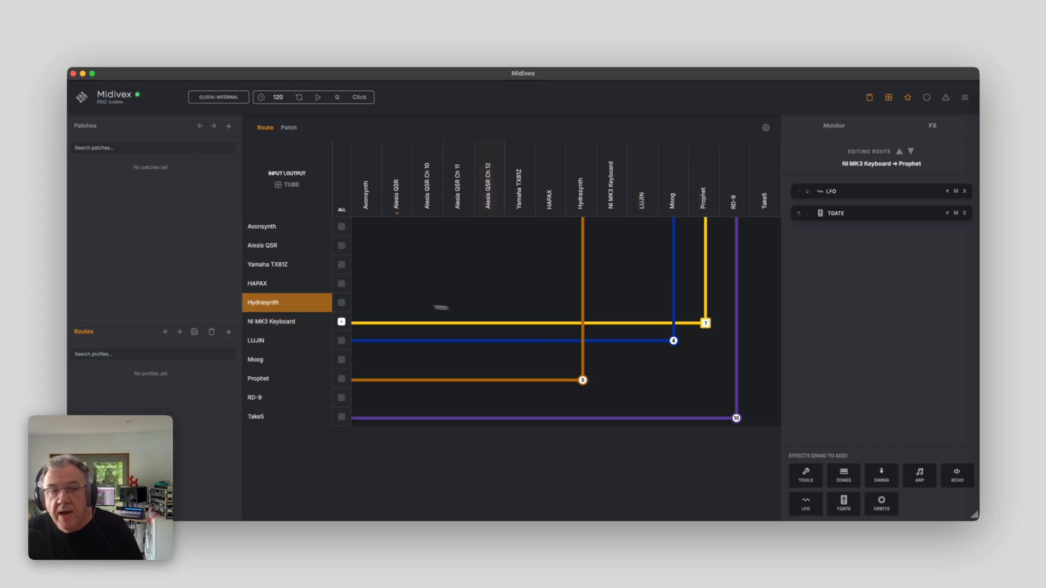
Save the current routing as a profile named Studio Rig
{"action": "left_click", "coordinate": [195, 332]}
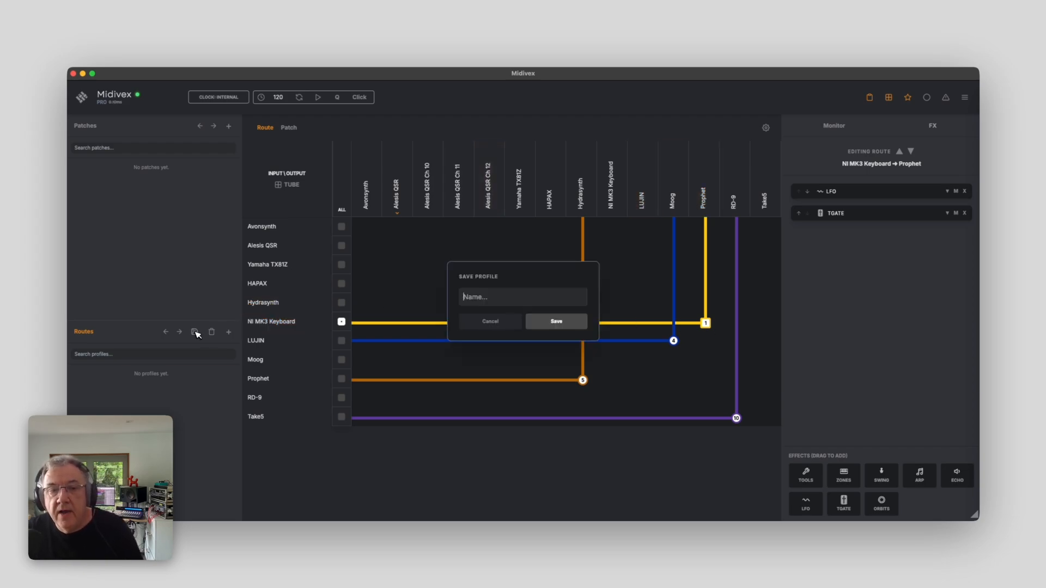
{"action": "type", "text": "Studio Rig"}
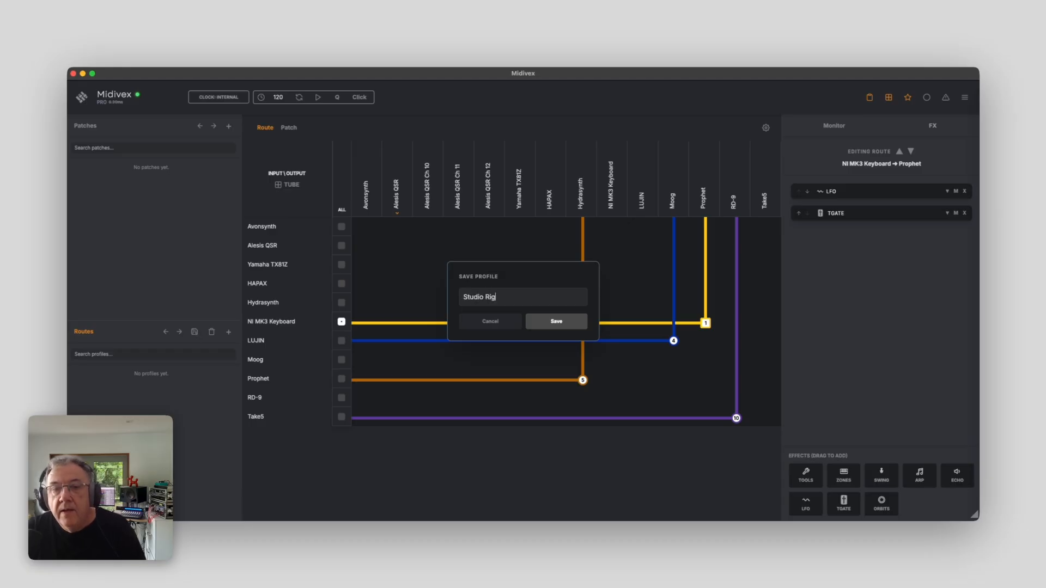
{"action": "key", "text": "Return"}
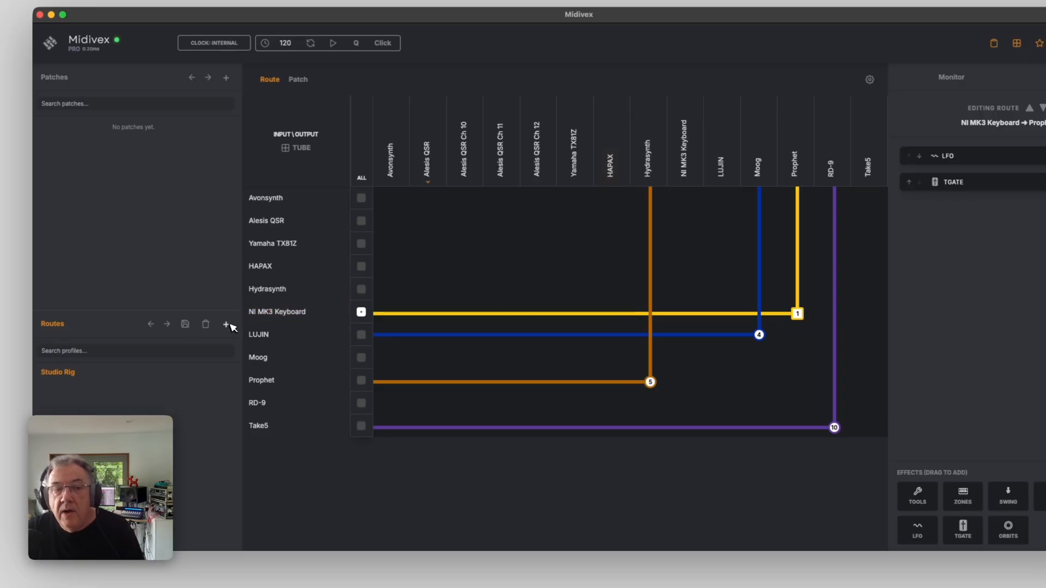
Create a new route profile and route LUJIN to Alesis QSR Ch 11, and both NI MK3 Keyboard and Moog to HAPAX
{"action": "left_click", "coordinate": [226, 325]}
{"action": "left_click", "coordinate": [500, 335]}
{"action": "left_click", "coordinate": [610, 311]}
{"action": "left_click", "coordinate": [610, 357]}
Route HAPAX and Hydrasynth to LUJIN, and NI MK3 Keyboard to Moog
{"action": "left_click", "coordinate": [711, 268]}
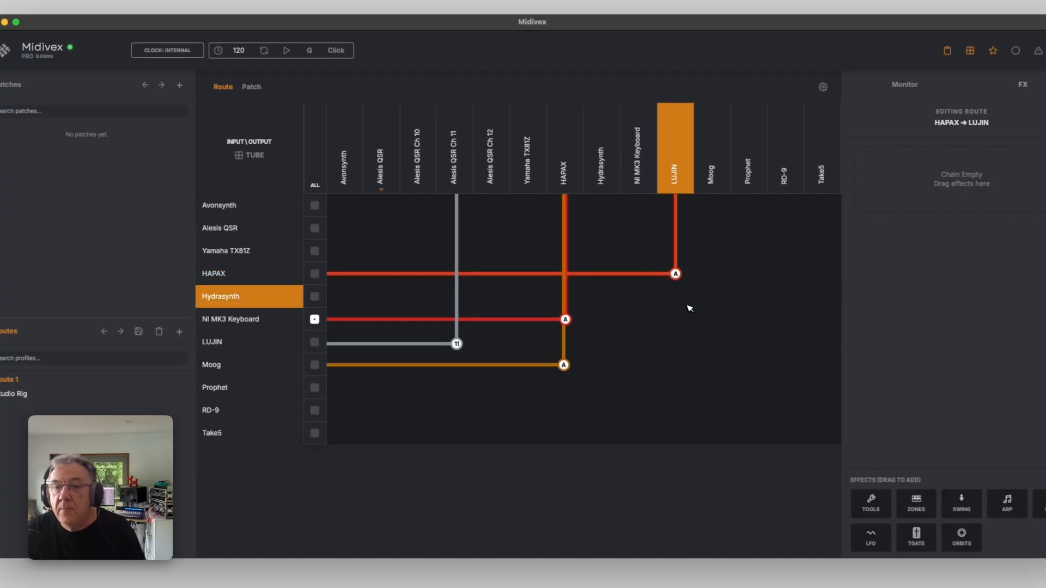
{"action": "left_click", "coordinate": [710, 291]}
{"action": "left_click", "coordinate": [747, 314]}
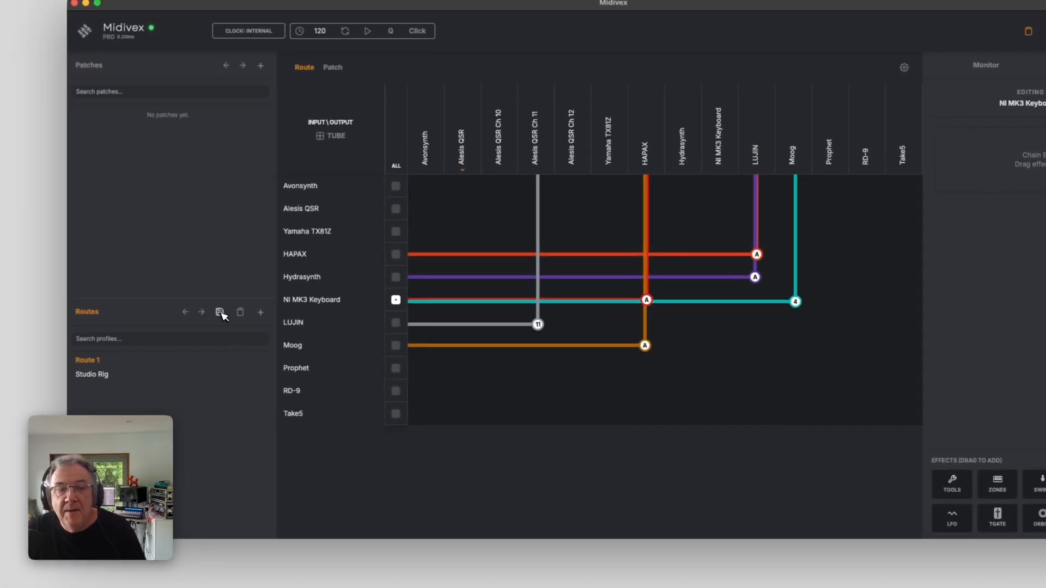
Rename the new route profile as Modular
{"action": "double_click", "coordinate": [100, 362]}
{"action": "type", "text": "Modular"}
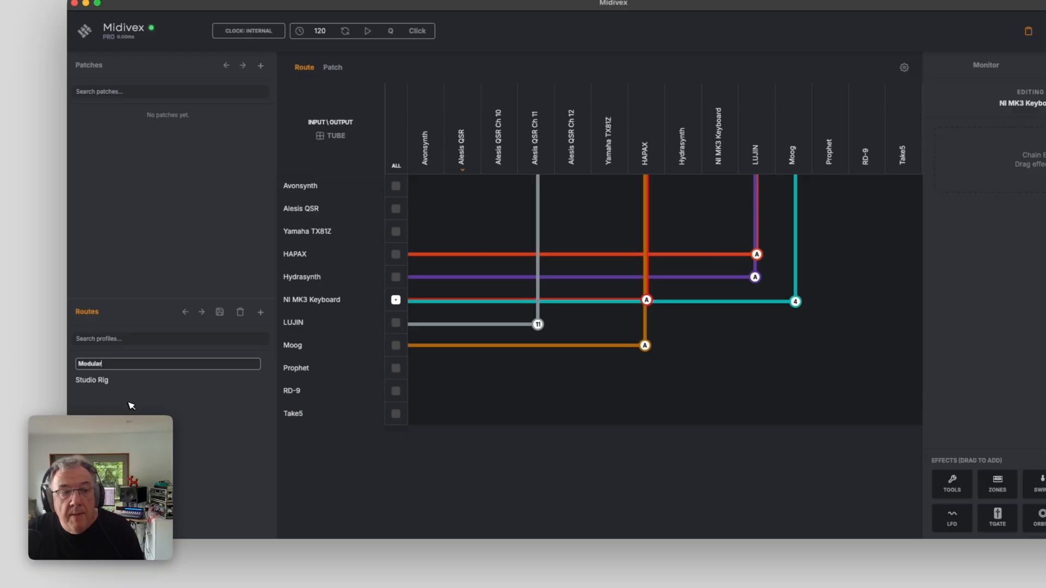
{"action": "key", "text": "Return"}
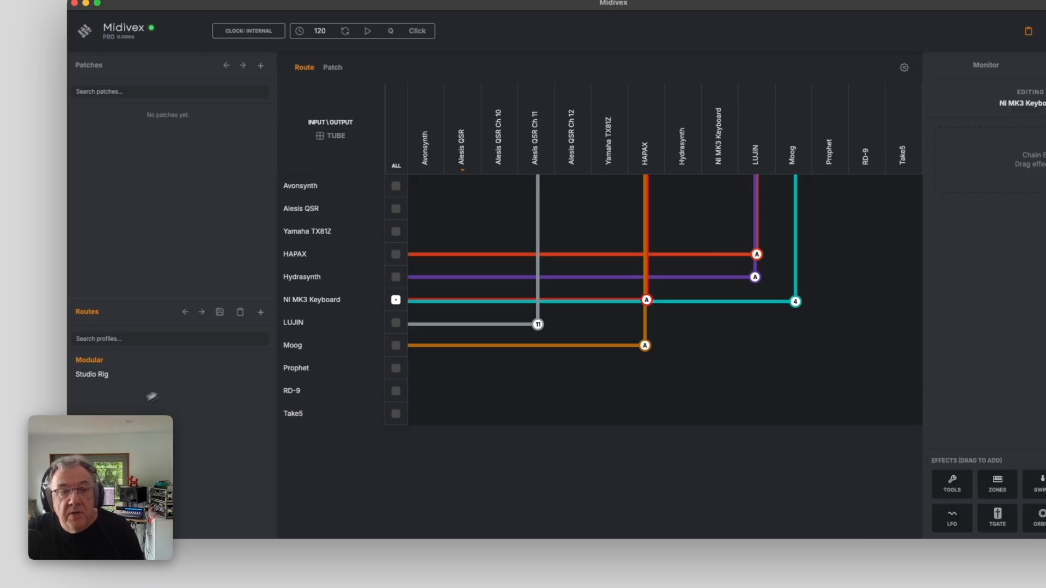
Create another route profile and route LUJIN to HAPAX, NI MK3 Keyboard, Moog, Prophet and Take5
{"action": "left_click", "coordinate": [260, 312]}
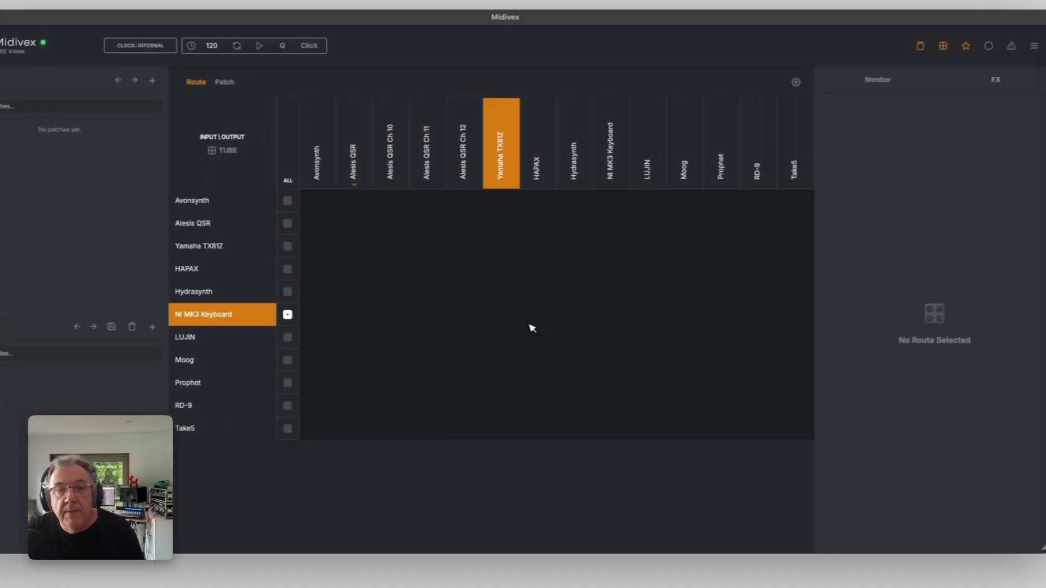
{"action": "left_click", "coordinate": [645, 322]}
{"action": "left_click", "coordinate": [719, 323]}
{"action": "left_click", "coordinate": [681, 341]}
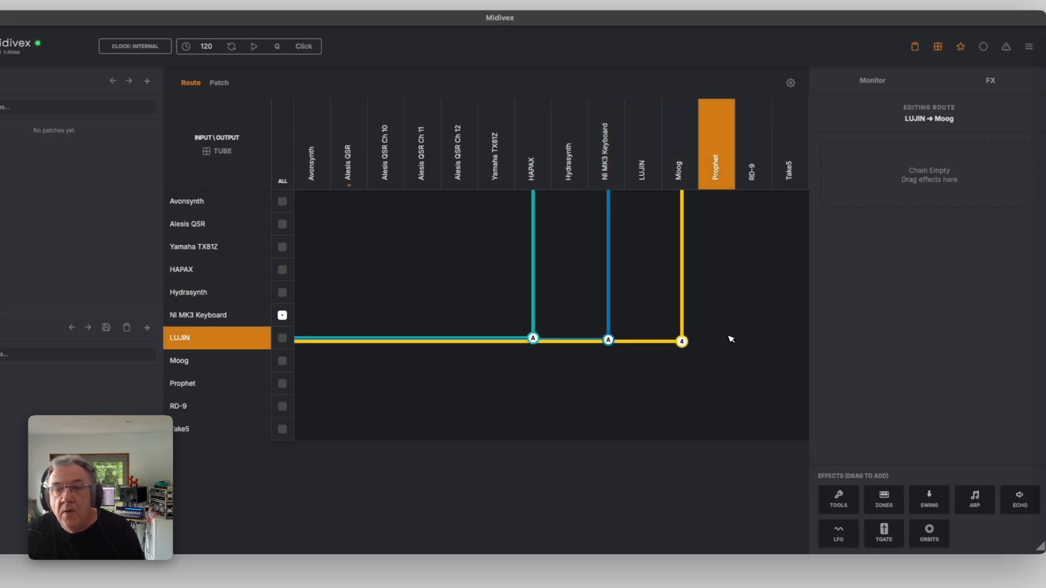
{"action": "left_click", "coordinate": [718, 343]}
{"action": "left_click", "coordinate": [792, 344]}
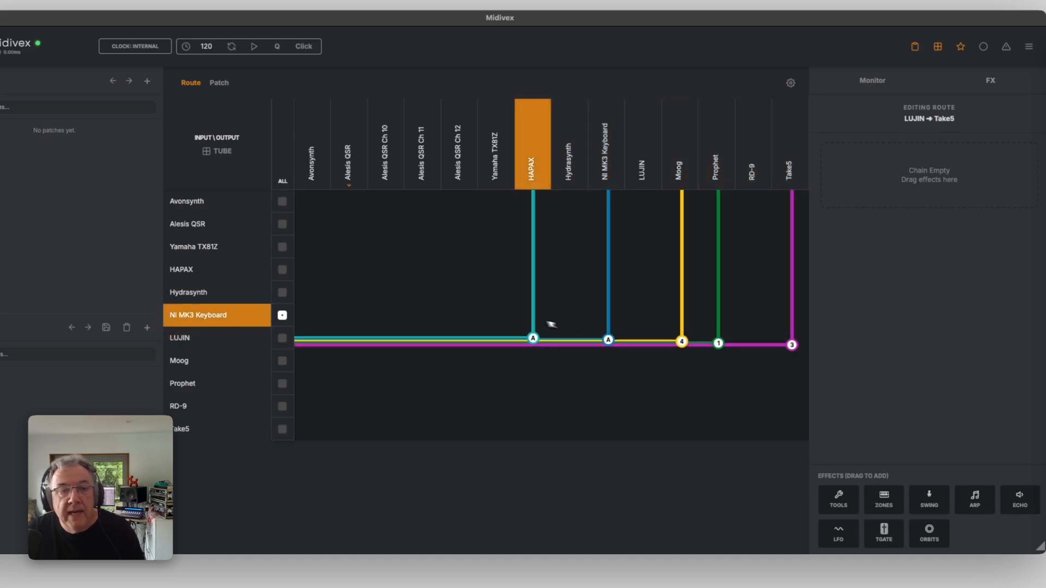
Route NI MK3 Keyboard to Alesis QSR Ch 10, Alesis QSR Ch 12 and Yamaha TX81Z
{"action": "left_click", "coordinate": [385, 315]}
{"action": "left_click", "coordinate": [457, 316]}
{"action": "left_click", "coordinate": [494, 314]}
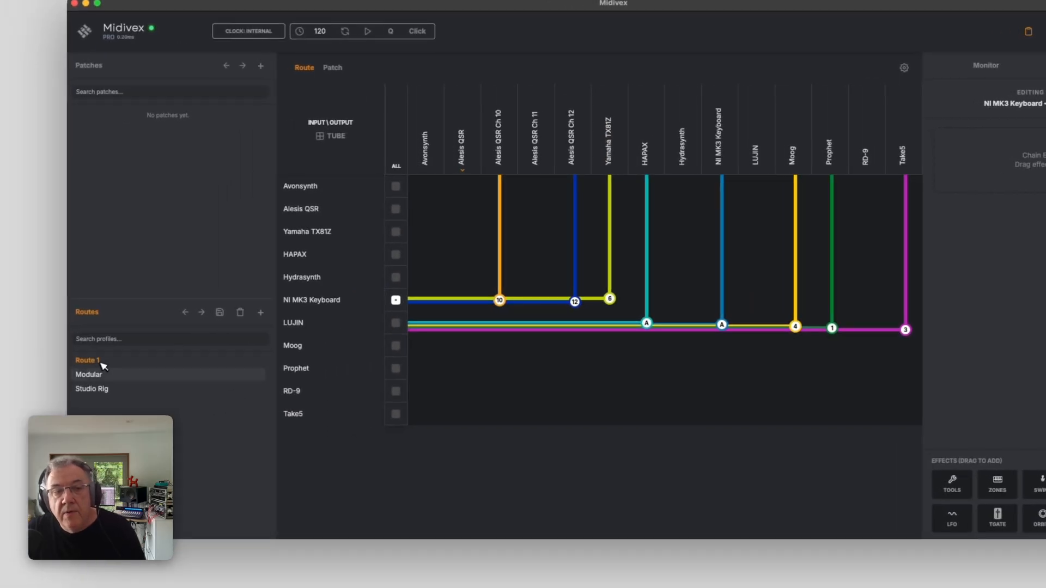
Recall the Studio Rig, Modular and Route 1 profiles in turn to compare their routings, ending on Modular
{"action": "left_click", "coordinate": [89, 388]}
{"action": "left_click", "coordinate": [92, 373]}
{"action": "left_click", "coordinate": [88, 361]}
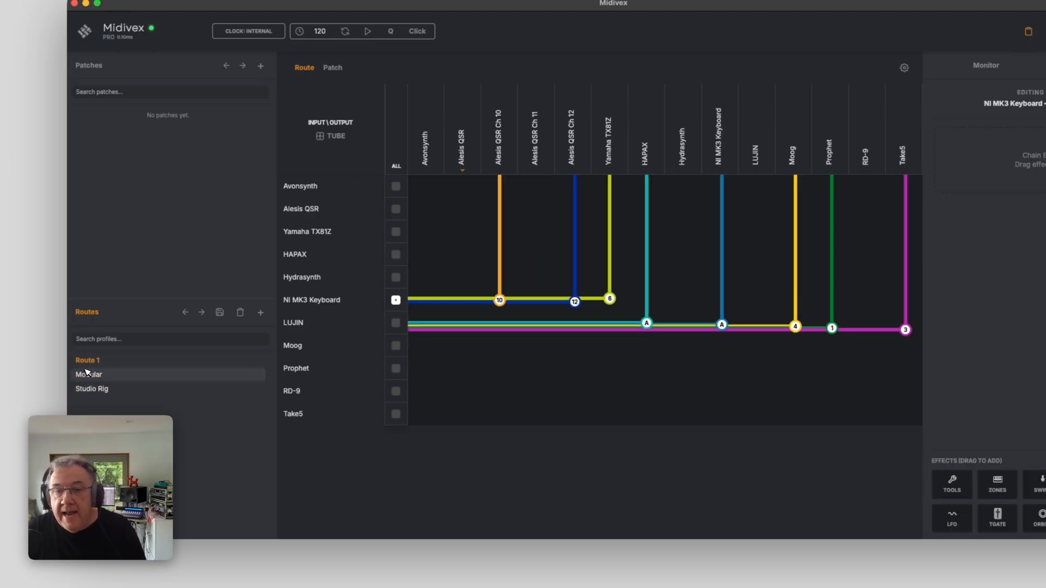
{"action": "left_click", "coordinate": [88, 373]}
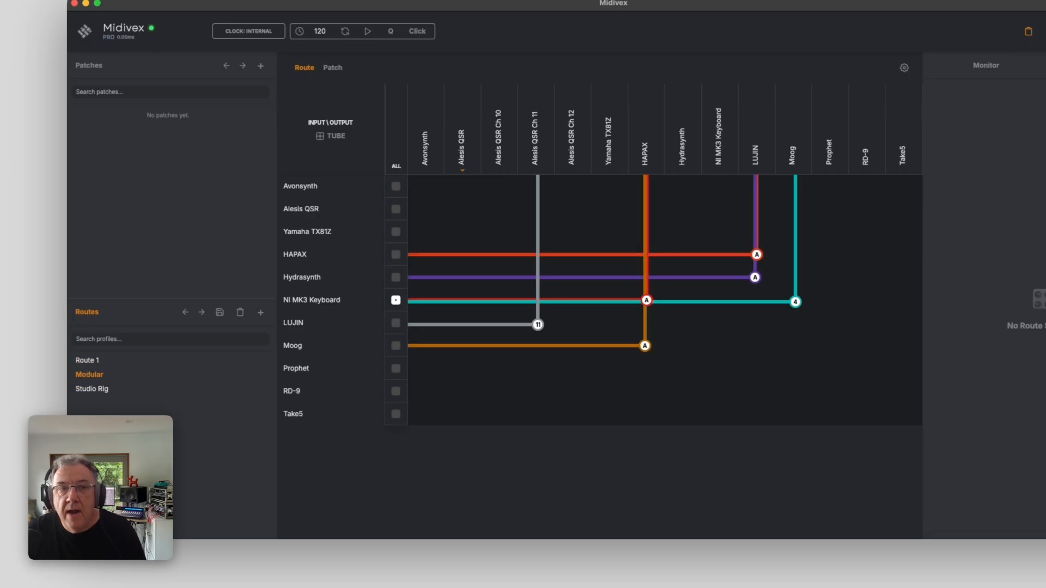